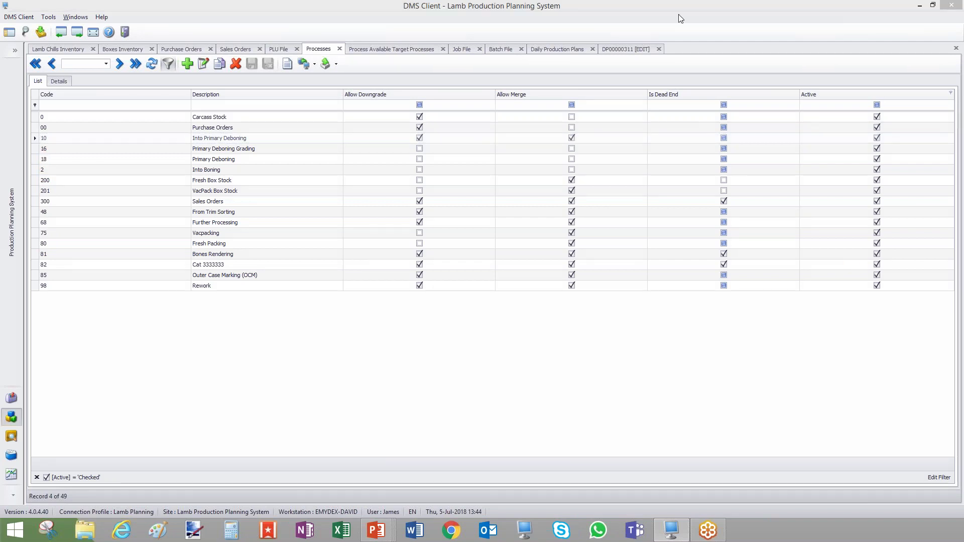
Save the target processes for Into Primary Deboning, reload that process and compare its targets with the process diagram in PowerPoint.
{"action": "left_click", "coordinate": [396, 51]}
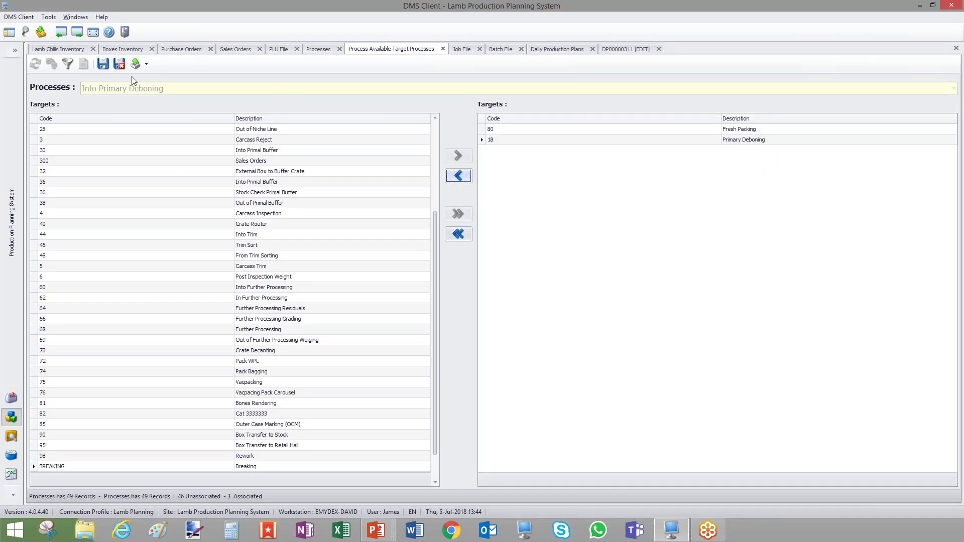
{"action": "left_click", "coordinate": [105, 64]}
{"action": "left_click", "coordinate": [121, 90]}
{"action": "left_click", "coordinate": [126, 231]}
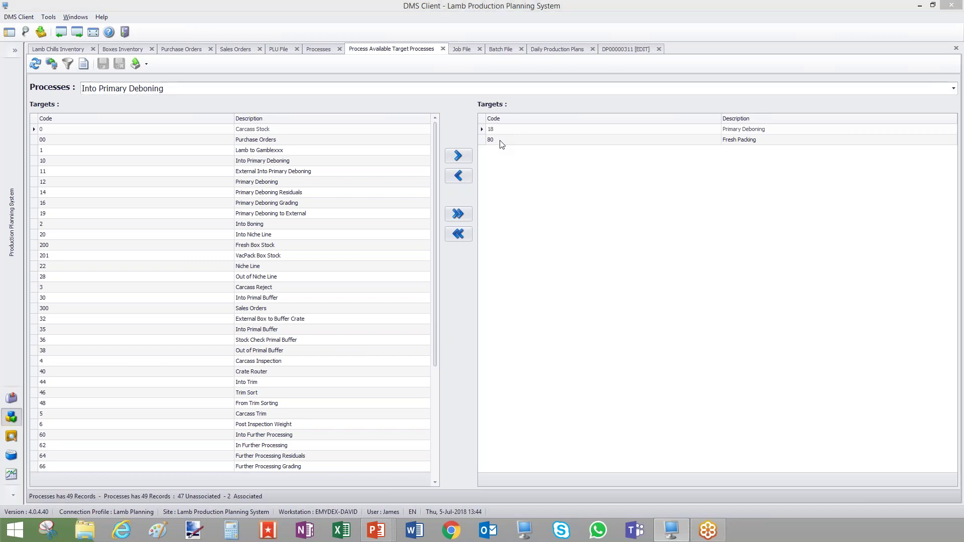
{"action": "key", "text": "alt+Tab"}
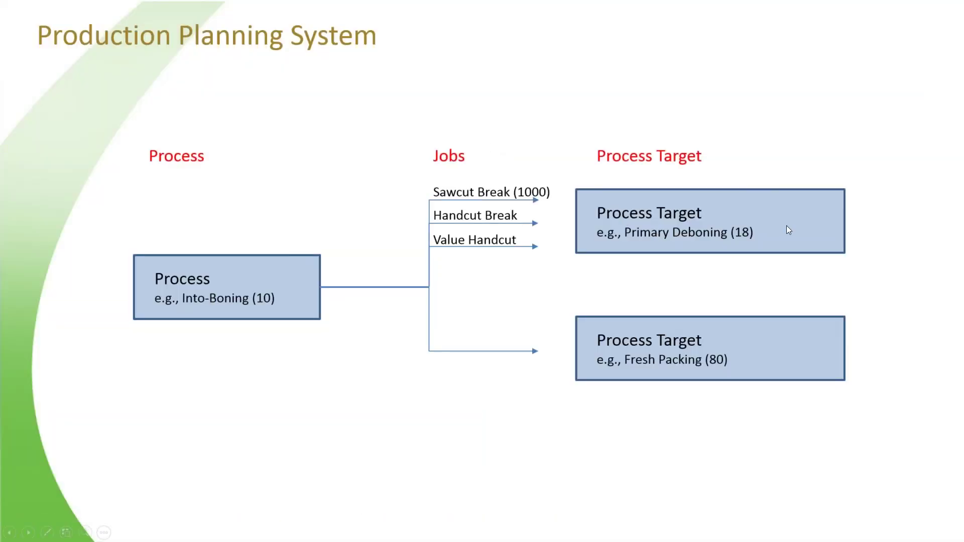
{"action": "key", "text": "alt+Tab"}
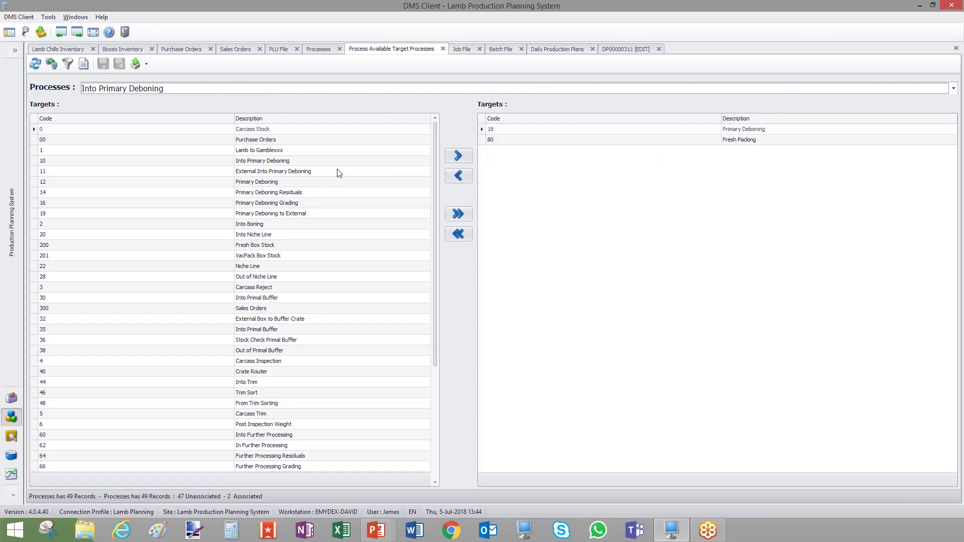
Add Fresh Box Stock to the targets of Into Primary Deboning, remove it again and save the assignments.
{"action": "left_click", "coordinate": [257, 247]}
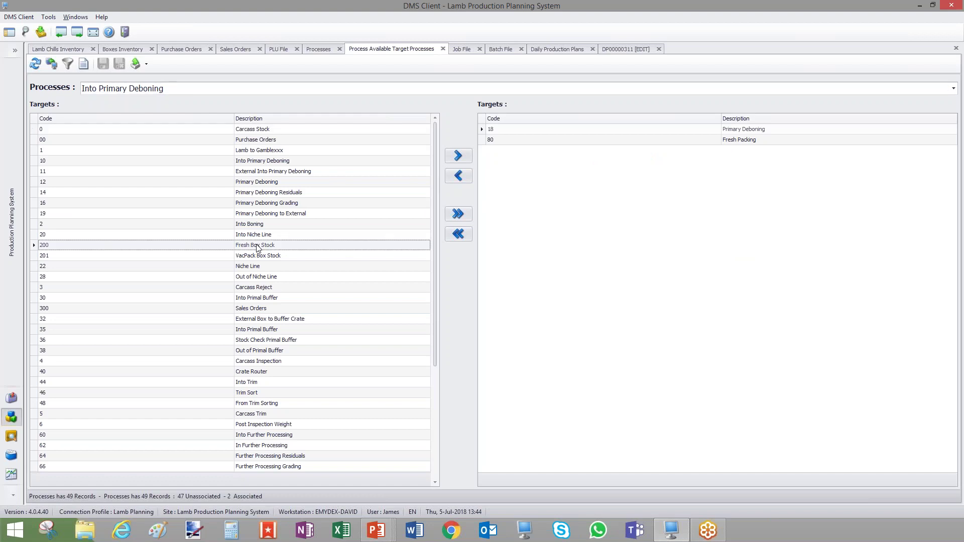
{"action": "left_click", "coordinate": [461, 158]}
{"action": "left_click", "coordinate": [513, 152]}
{"action": "left_click", "coordinate": [459, 176]}
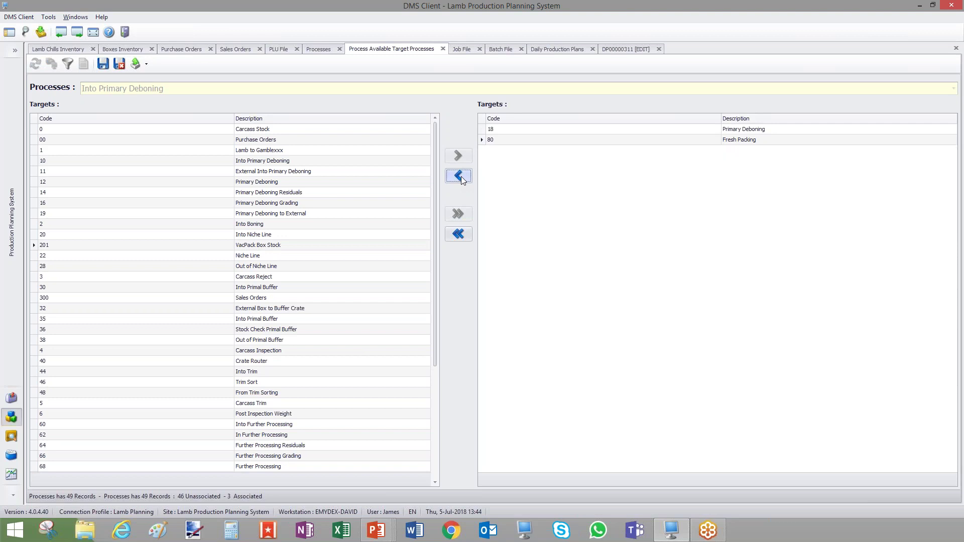
{"action": "left_click", "coordinate": [105, 64]}
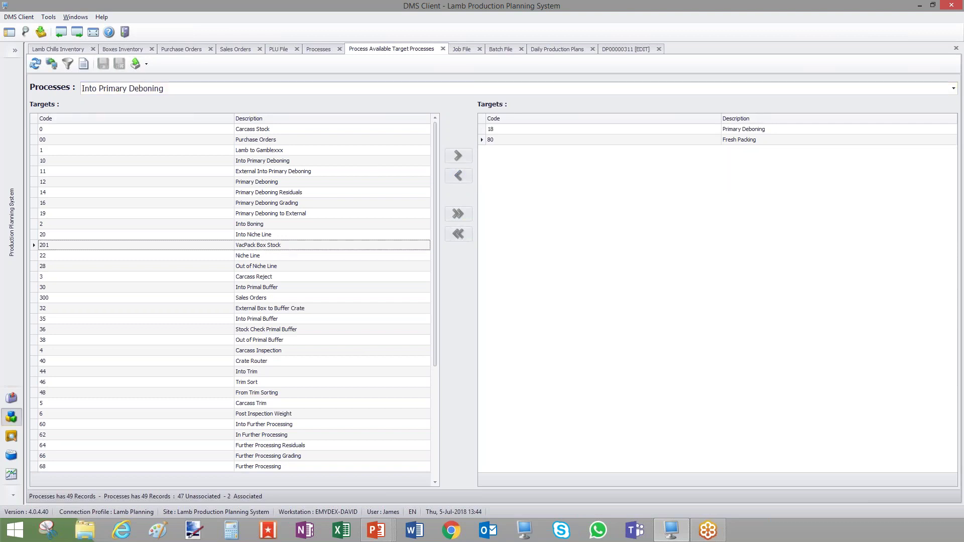
Clear the process filter in the Job File list, then filter the jobs by process 10 again.
{"action": "left_click", "coordinate": [462, 50]}
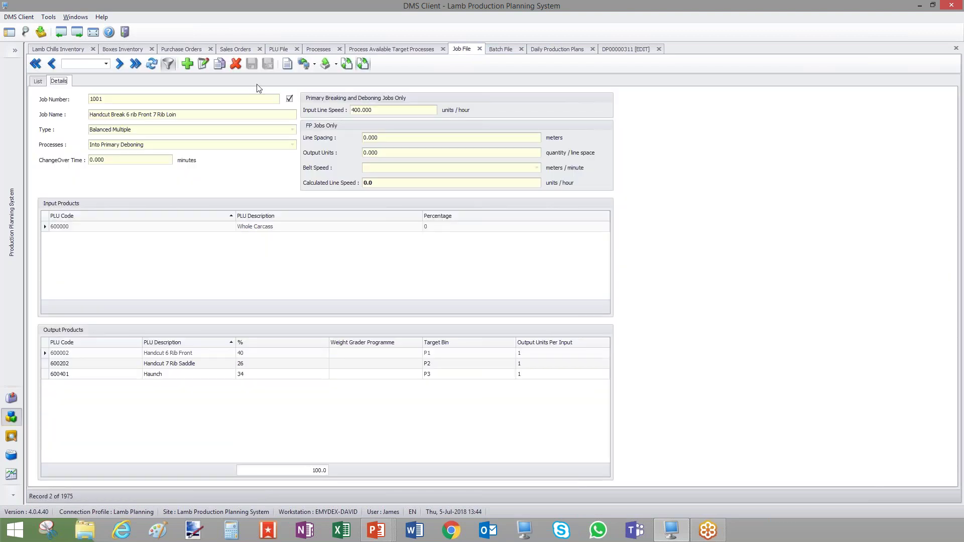
{"action": "left_click", "coordinate": [37, 82]}
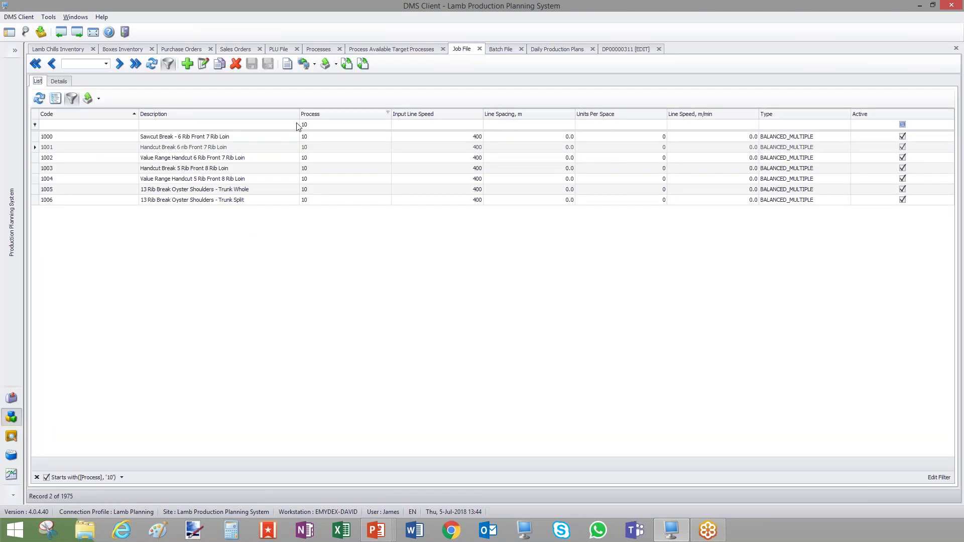
{"action": "left_click", "coordinate": [325, 125]}
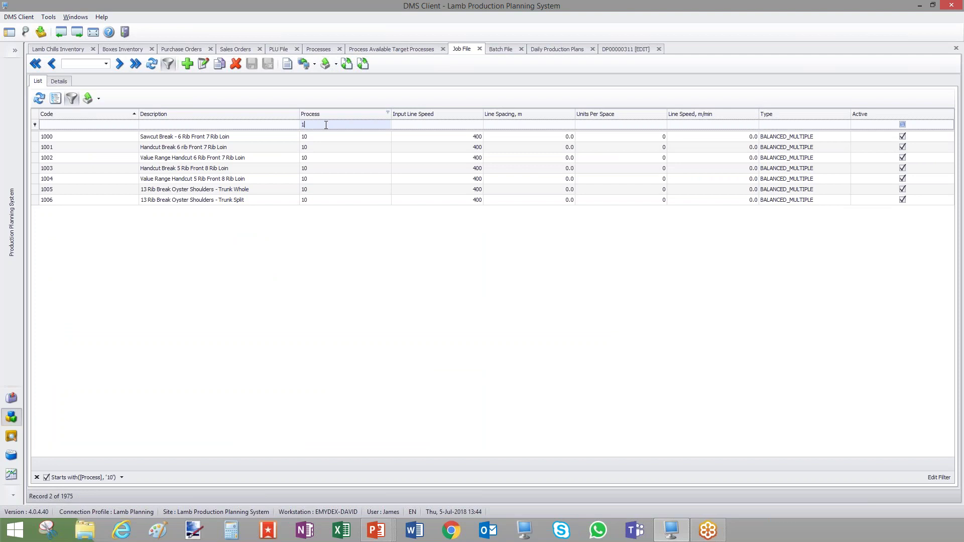
{"action": "key", "text": "BackSpace"}
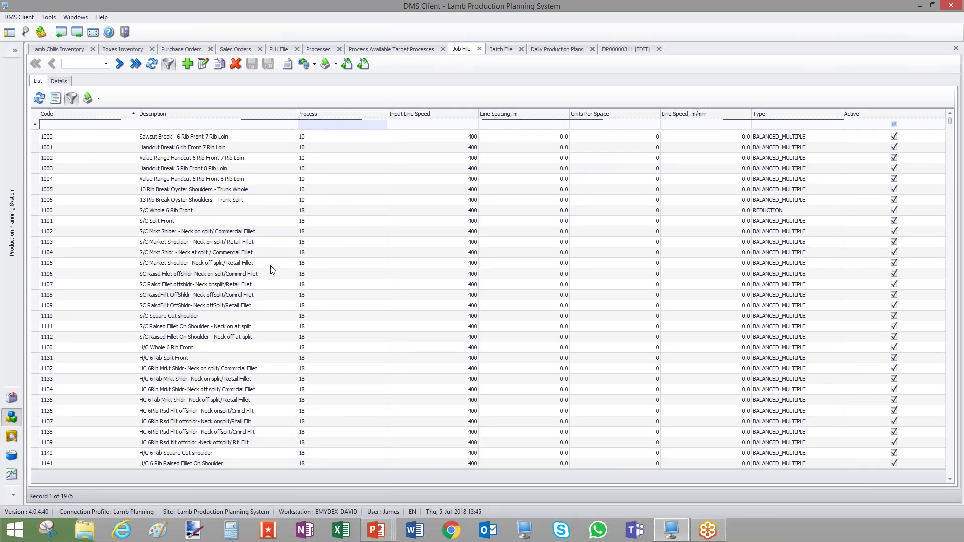
{"action": "type", "text": "10"}
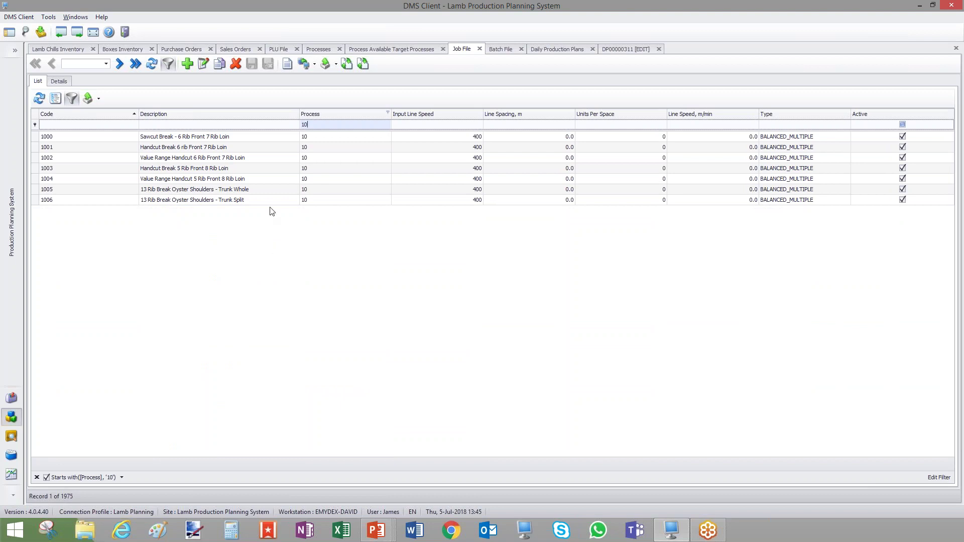
Examine the details of the Sawcut Break job 1000, including its input line speed, input product and output products.
{"action": "left_click", "coordinate": [171, 138]}
{"action": "left_click", "coordinate": [172, 146]}
{"action": "left_click", "coordinate": [183, 159]}
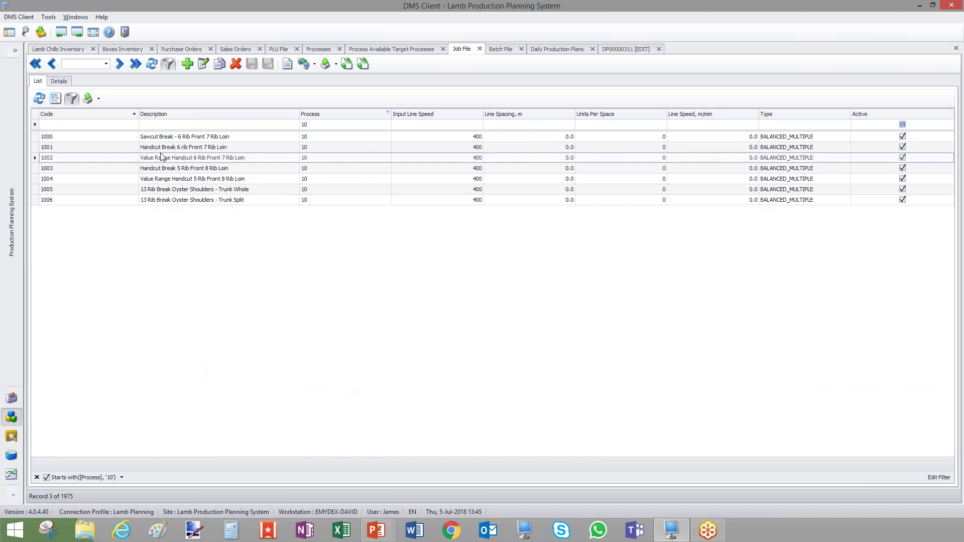
{"action": "left_click", "coordinate": [161, 138]}
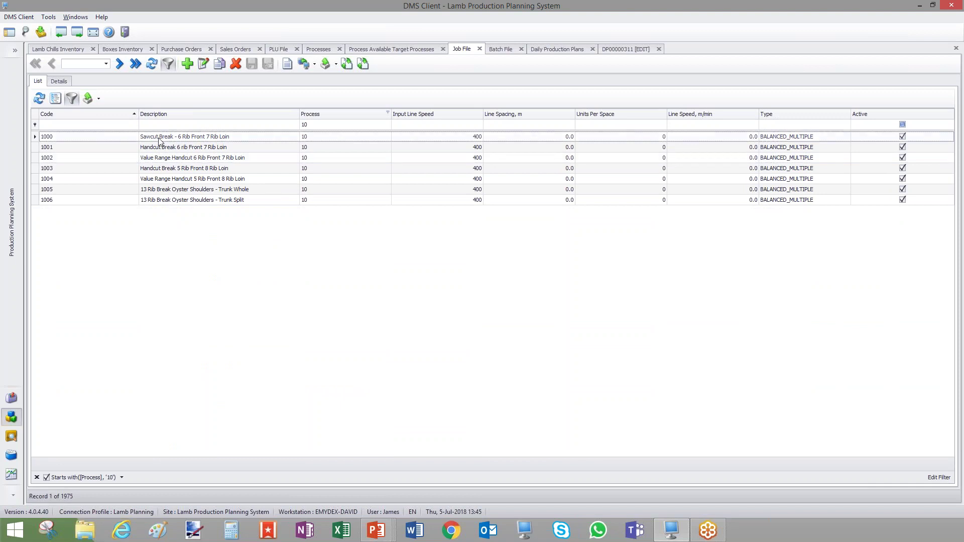
{"action": "left_click", "coordinate": [61, 83]}
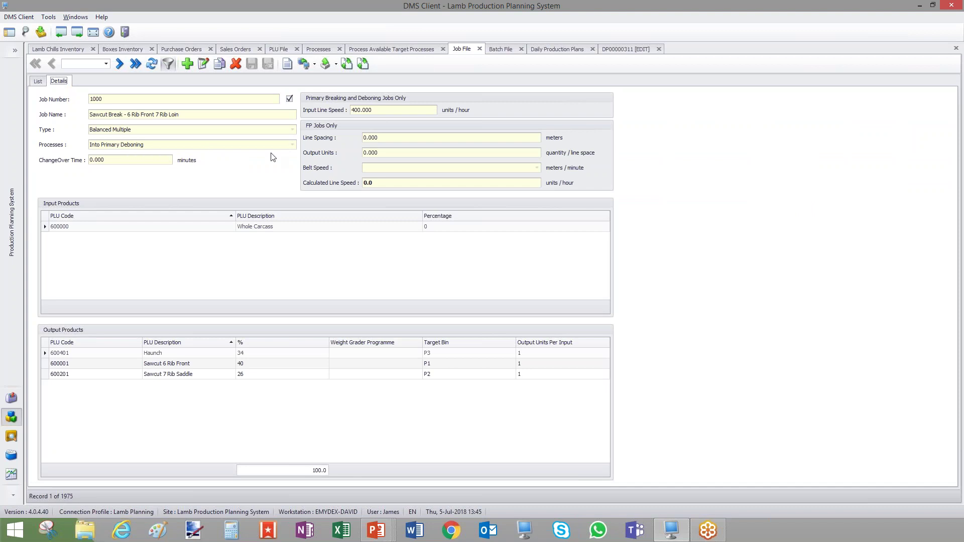
{"action": "left_click", "coordinate": [378, 113]}
{"action": "left_click", "coordinate": [166, 229]}
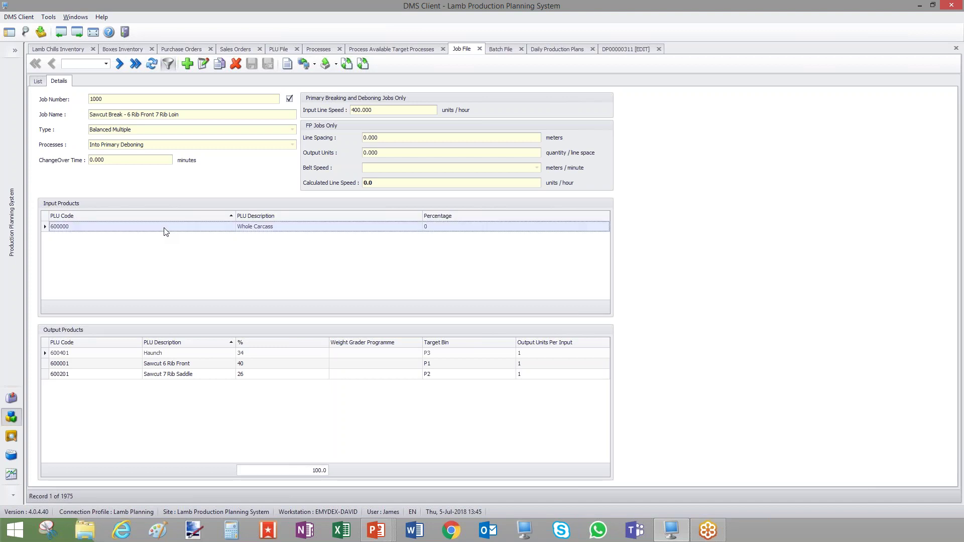
{"action": "left_click", "coordinate": [165, 352]}
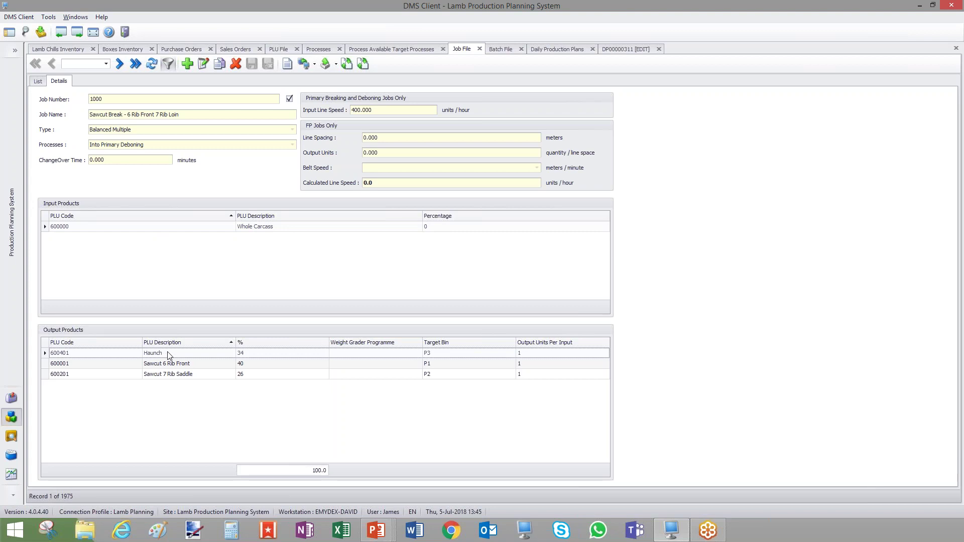
{"action": "left_click", "coordinate": [208, 363]}
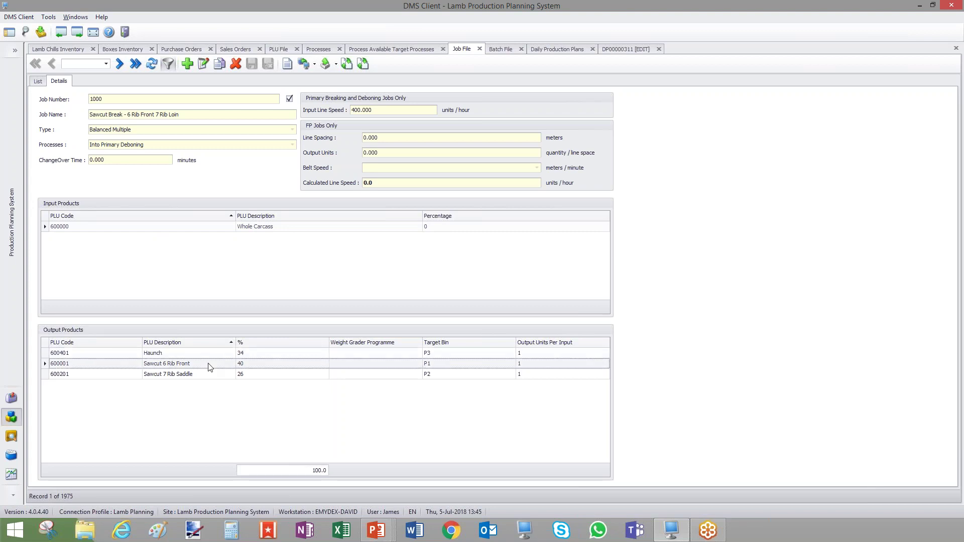
{"action": "left_click", "coordinate": [211, 376]}
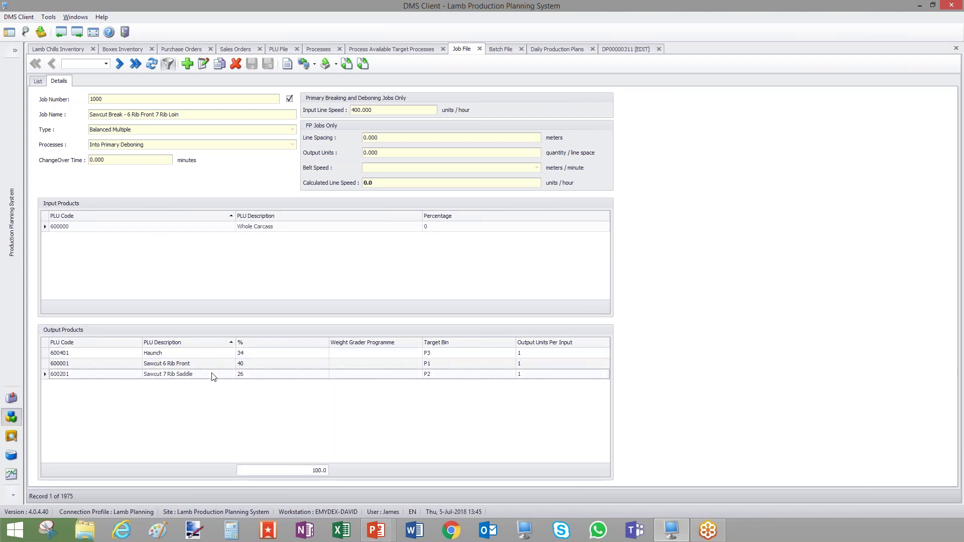
Examine the output products of the Handcut Break job 1001 and return to the job list.
{"action": "left_click", "coordinate": [39, 82]}
{"action": "left_click", "coordinate": [170, 149]}
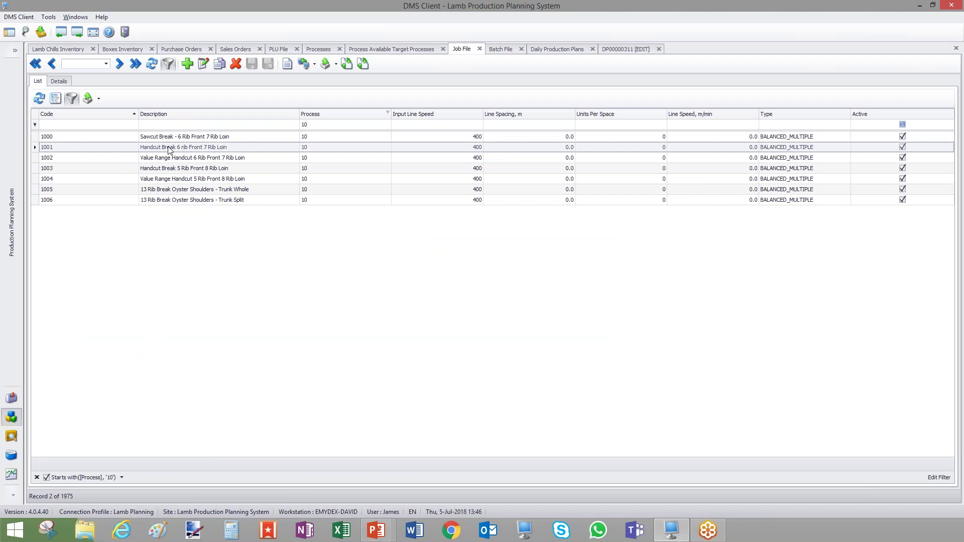
{"action": "left_click", "coordinate": [61, 85]}
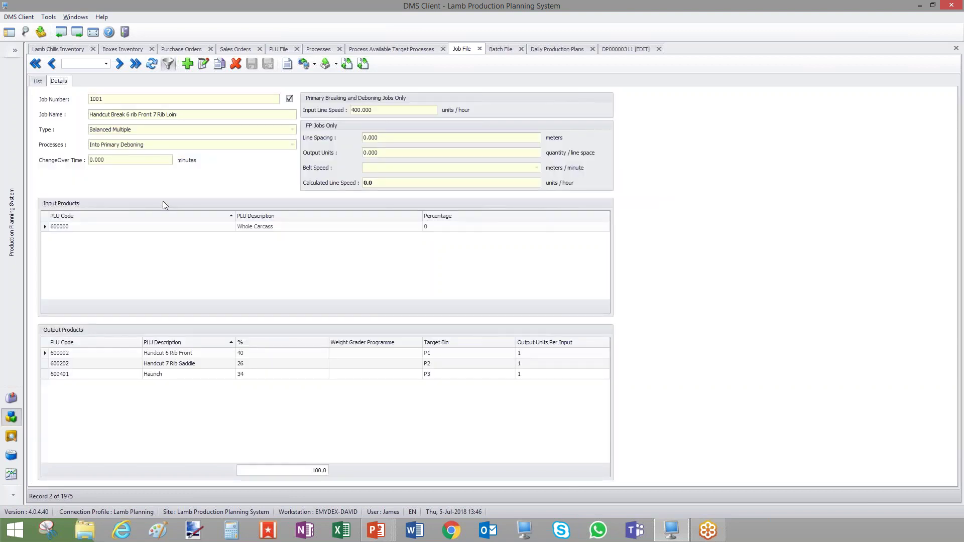
{"action": "left_click", "coordinate": [207, 365]}
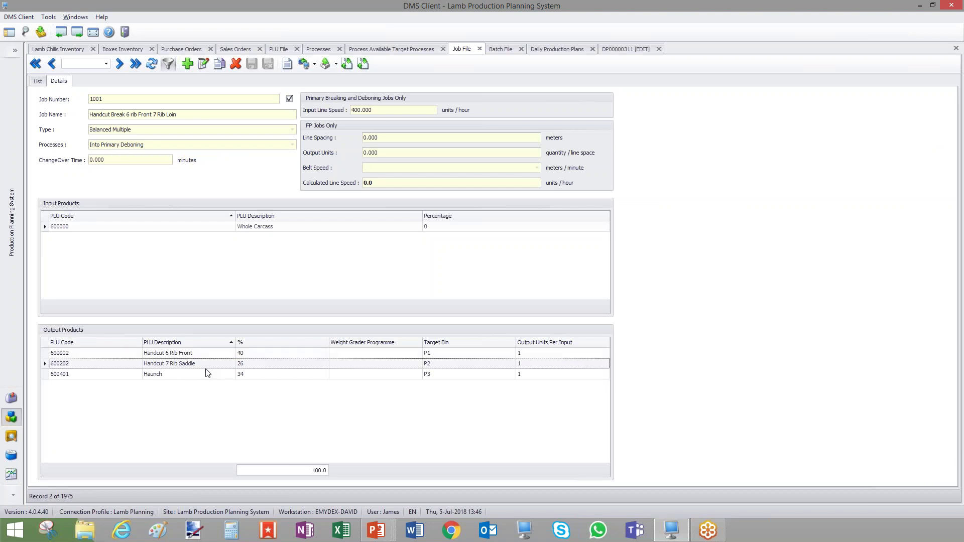
{"action": "left_click", "coordinate": [207, 374]}
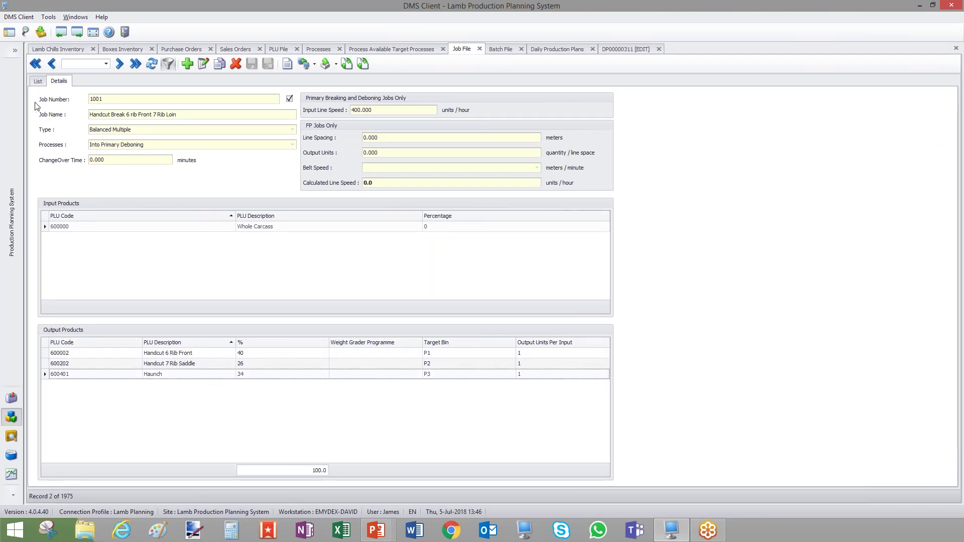
{"action": "left_click", "coordinate": [38, 83]}
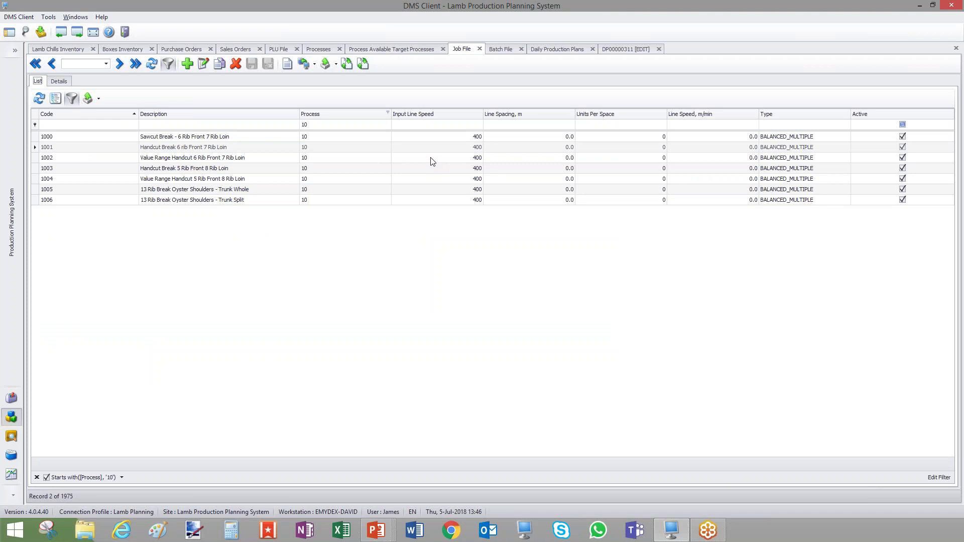
Review the Lamb Chills and Boxes inventories, the purchase and sales orders, the PLU File and the Batch File.
{"action": "left_click", "coordinate": [73, 49]}
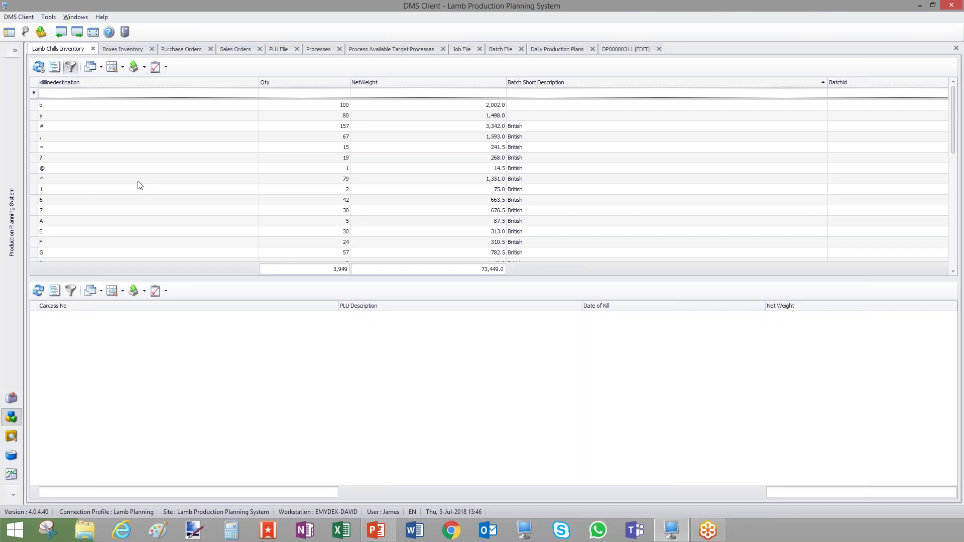
{"action": "left_click", "coordinate": [126, 51]}
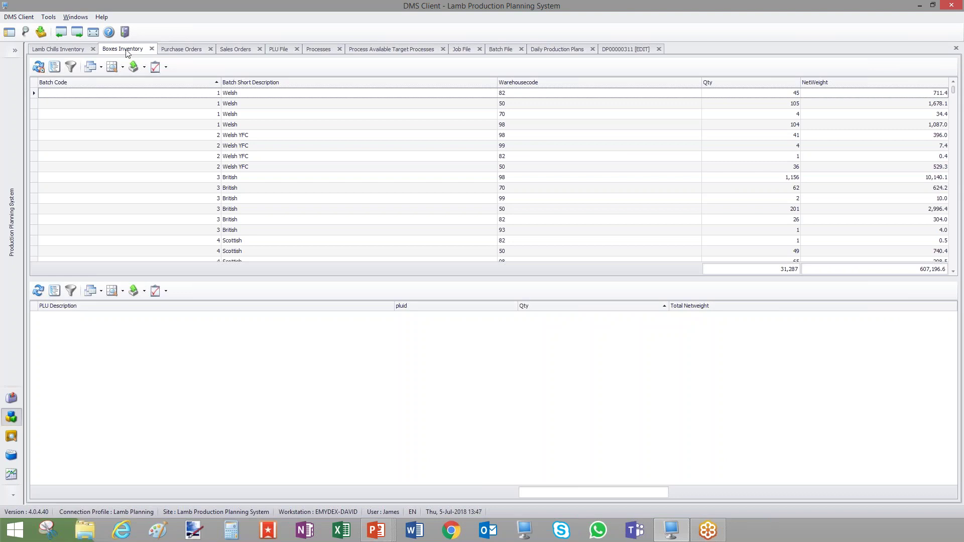
{"action": "left_click", "coordinate": [194, 53]}
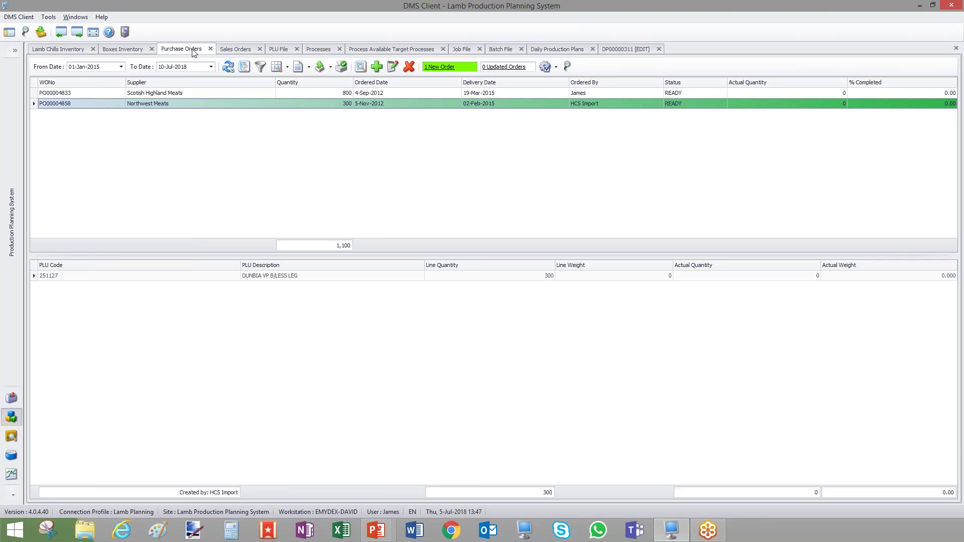
{"action": "left_click", "coordinate": [237, 52]}
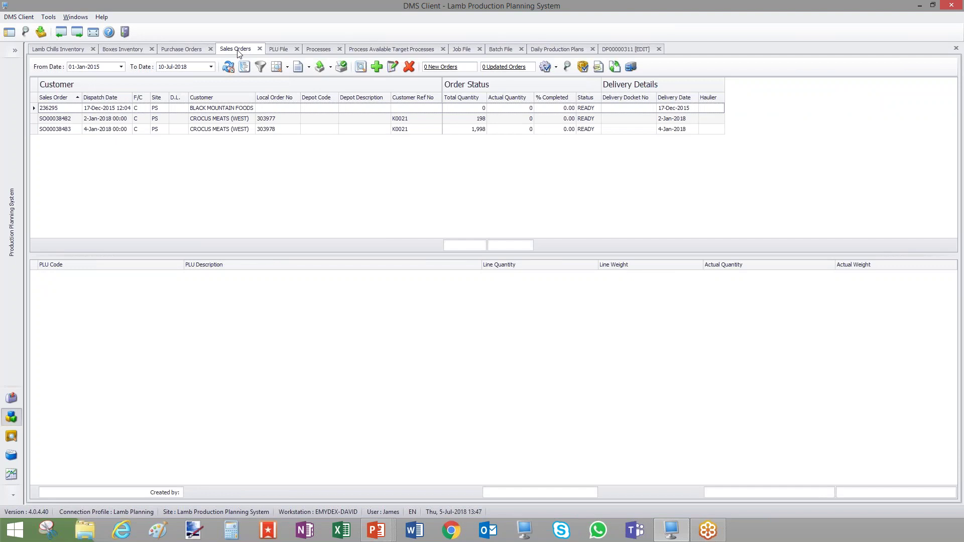
{"action": "left_click", "coordinate": [275, 50]}
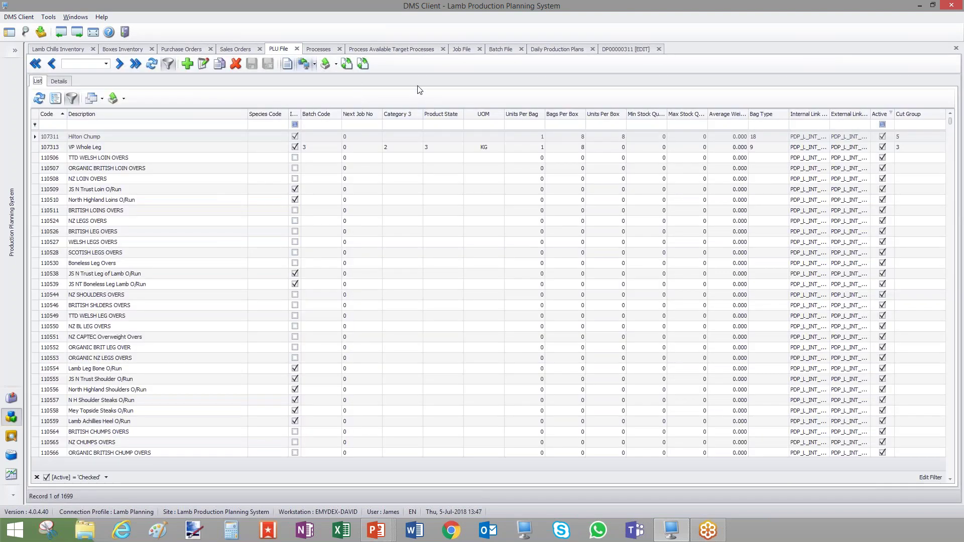
{"action": "left_click", "coordinate": [501, 50]}
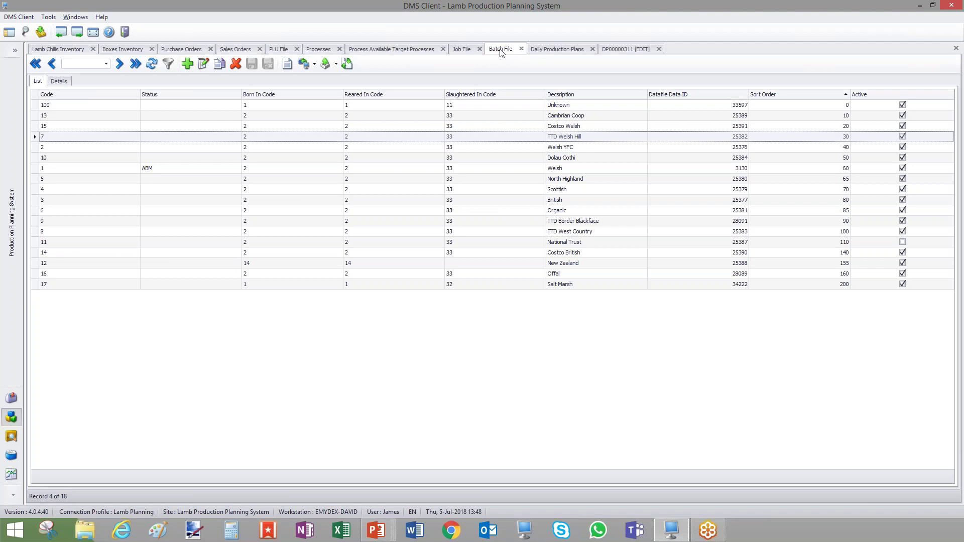
Review the sales order products and the purchase order products in Daily Production Plans.
{"action": "left_click", "coordinate": [561, 53]}
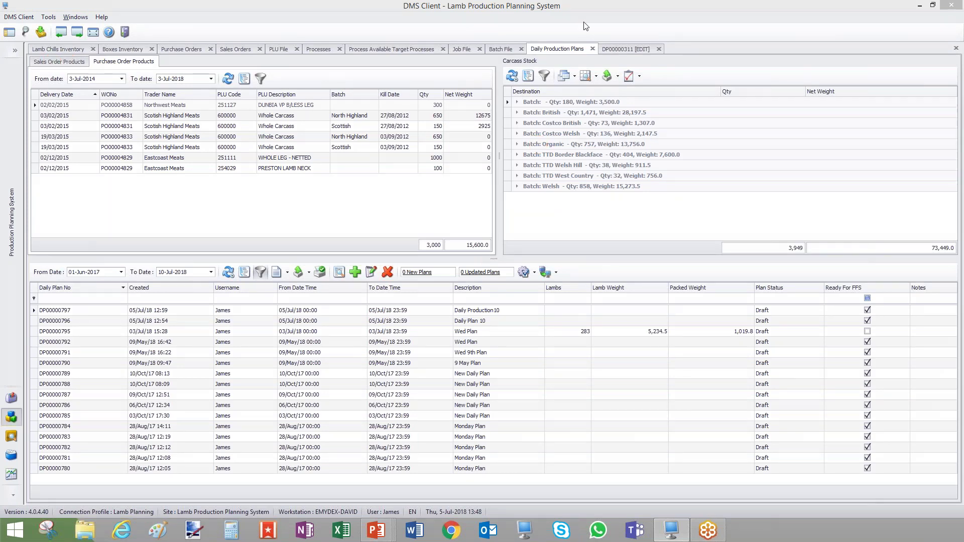
{"action": "left_click", "coordinate": [73, 62]}
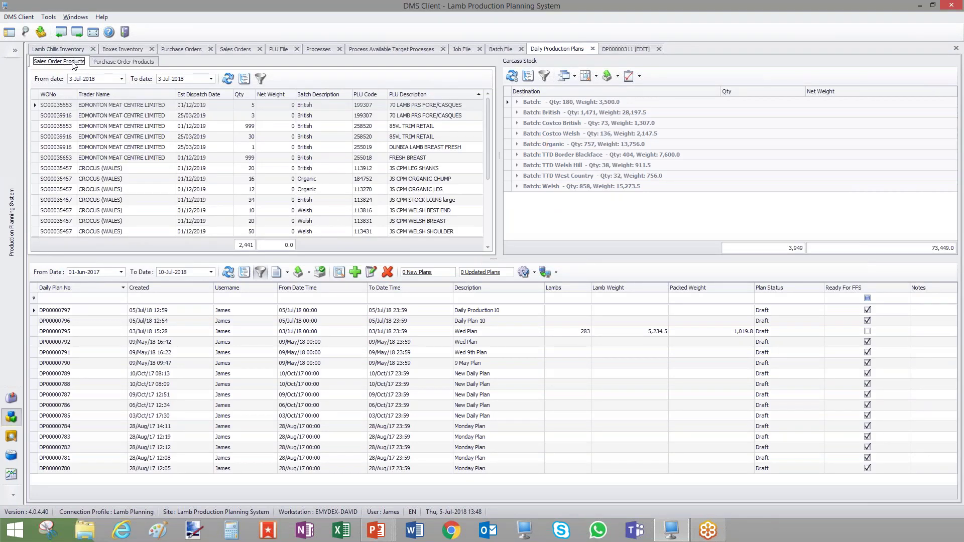
{"action": "left_click", "coordinate": [129, 65]}
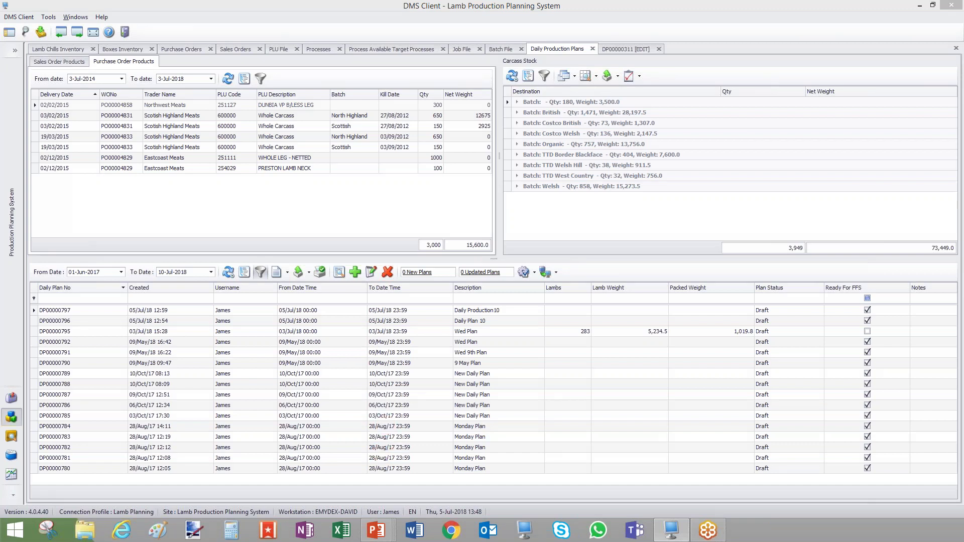
Create a new daily production plan with the description "Plan 211" and save it.
{"action": "left_click", "coordinate": [358, 273]}
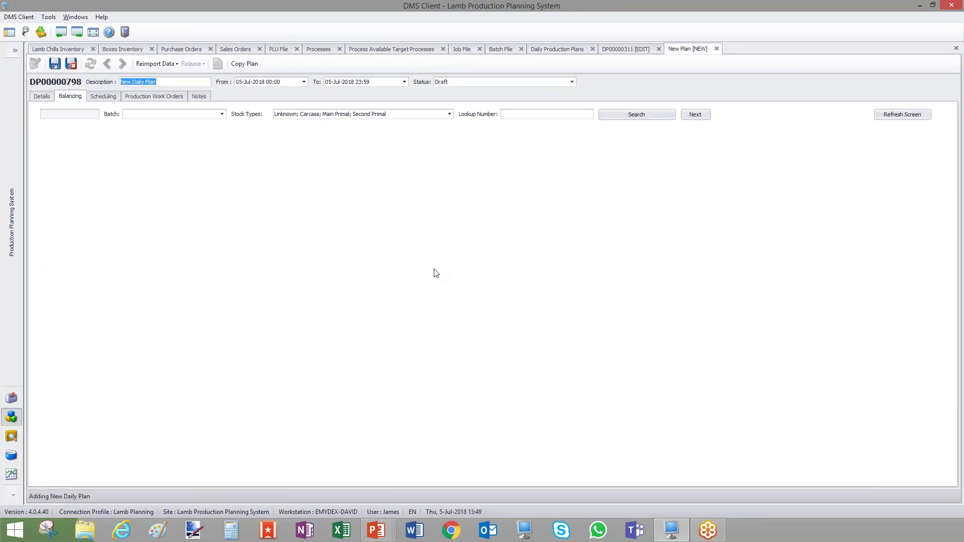
{"action": "left_click_drag", "start_coordinate": [171, 82], "coordinate": [121, 81]}
{"action": "type", "text": "Plan 211"}
{"action": "left_click", "coordinate": [55, 64]}
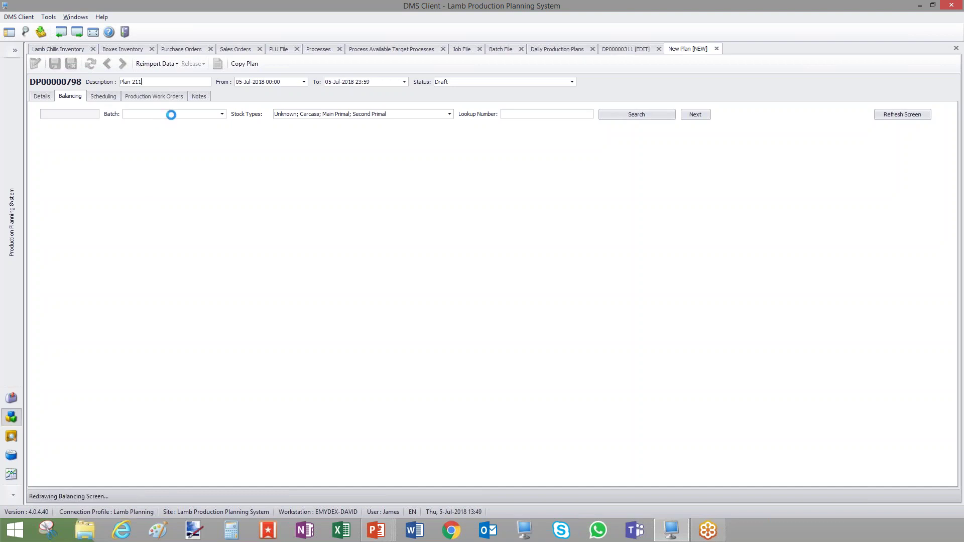
Load the Welsh batch in the plan's balancing view and switch the plan to edit mode.
{"action": "left_click", "coordinate": [181, 114]}
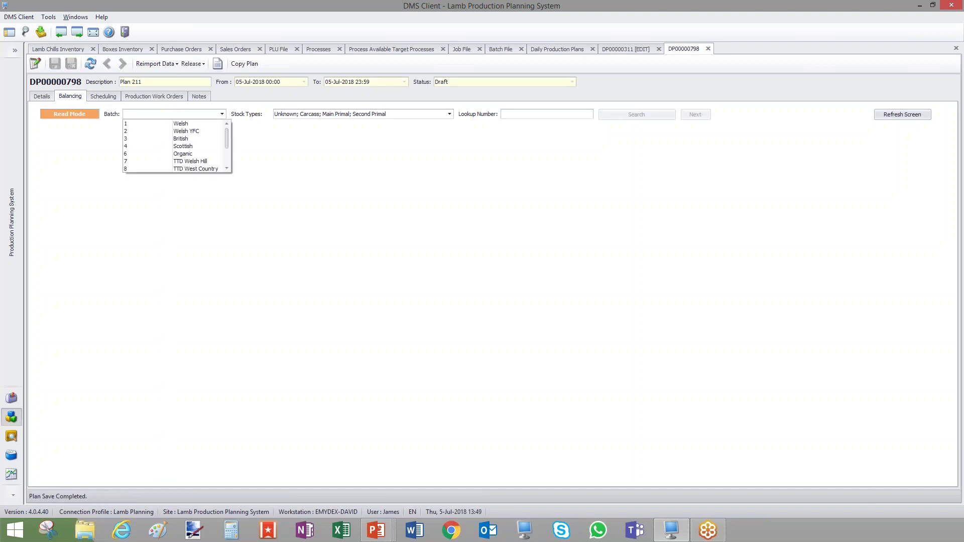
{"action": "left_click", "coordinate": [184, 125]}
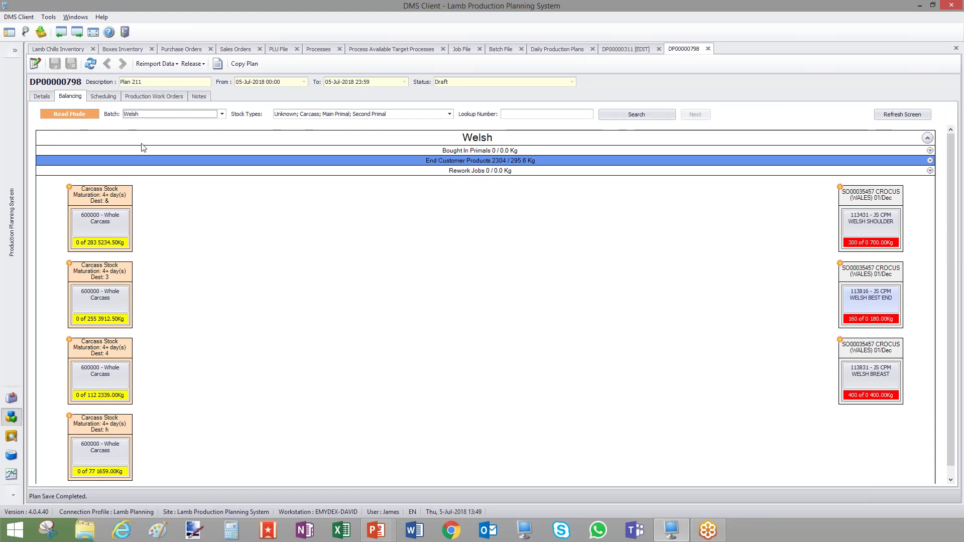
{"action": "left_click", "coordinate": [34, 64]}
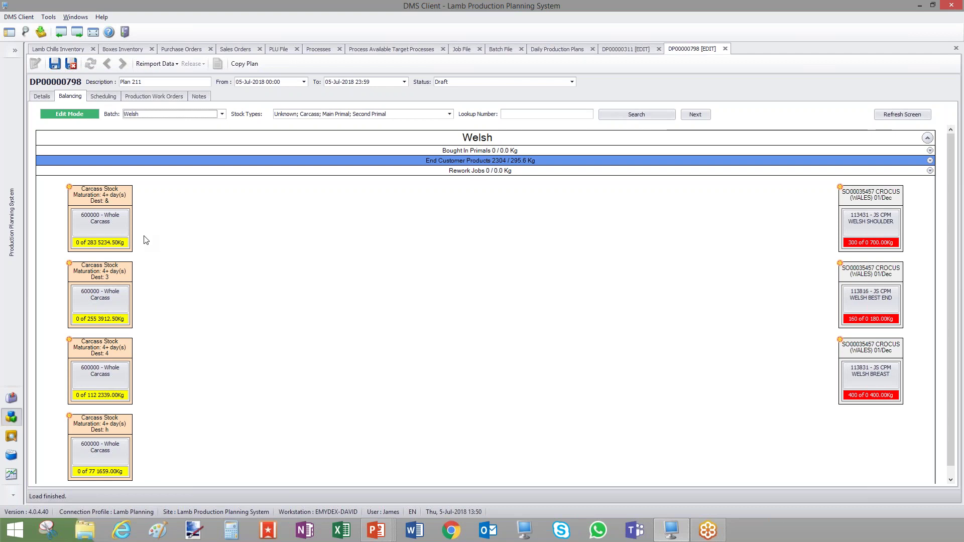
{"action": "mouse_move", "coordinate": [112, 239]}
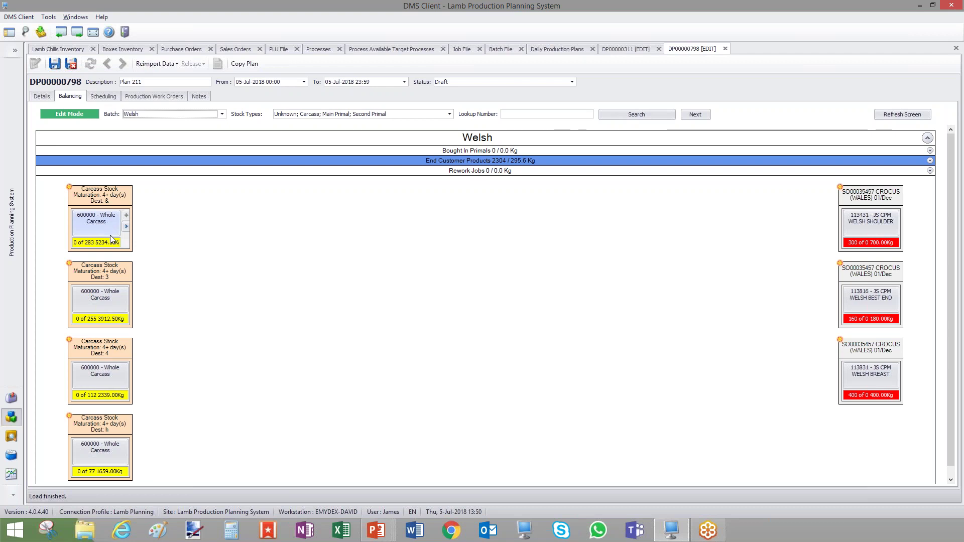
{"action": "mouse_move", "coordinate": [848, 224]}
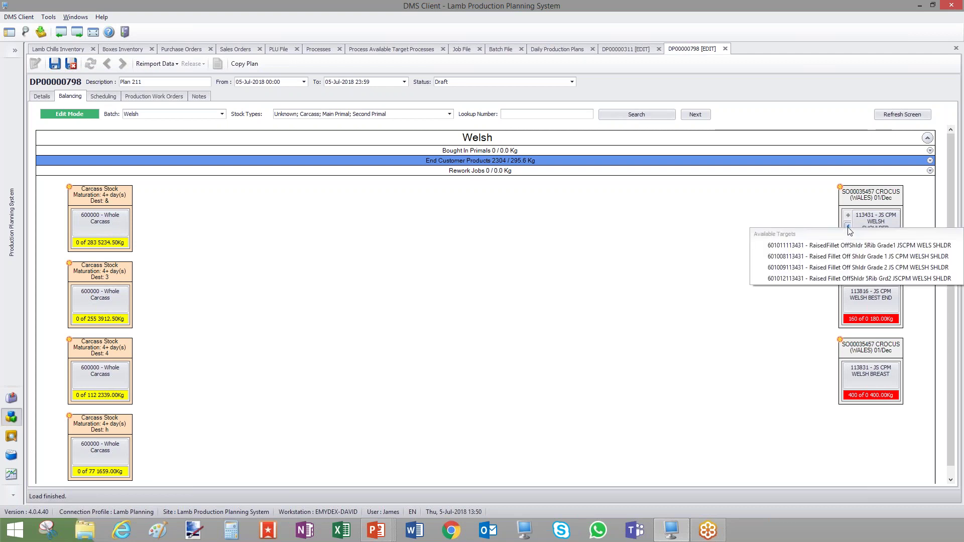
{"action": "left_click", "coordinate": [833, 249]}
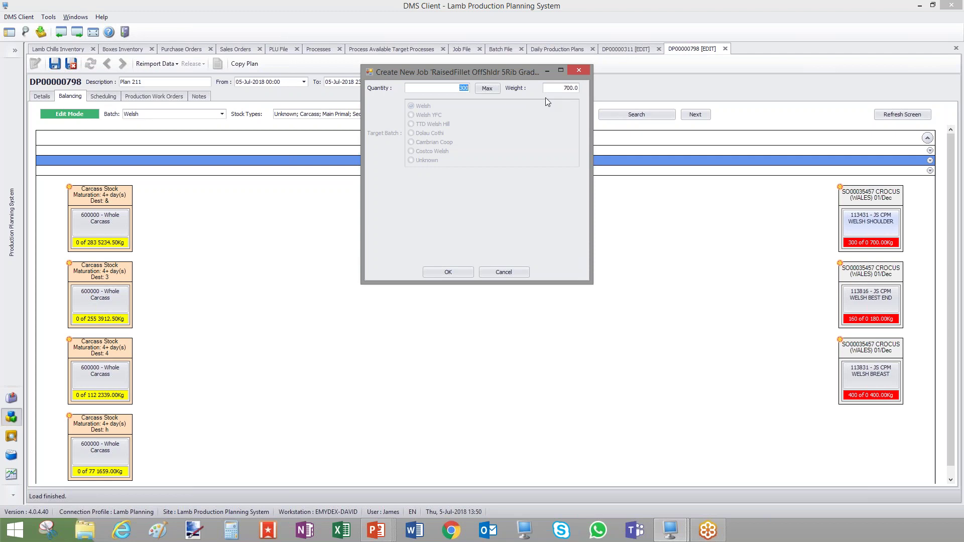
{"action": "type", "text": "183"}
{"action": "left_click", "coordinate": [448, 272]}
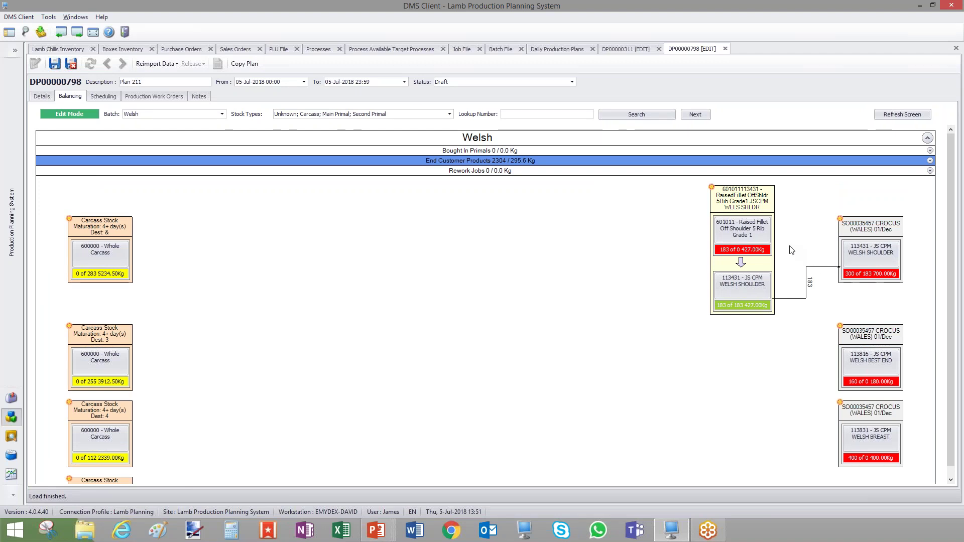
Supply the shoulder job with job 1401 Graded Raised Fillet Off Shoulder 5 Rib, quantity 183, fed by job 1166 H/C 5 Rib Raised shoulder, quantity 366.
{"action": "left_click", "coordinate": [719, 235]}
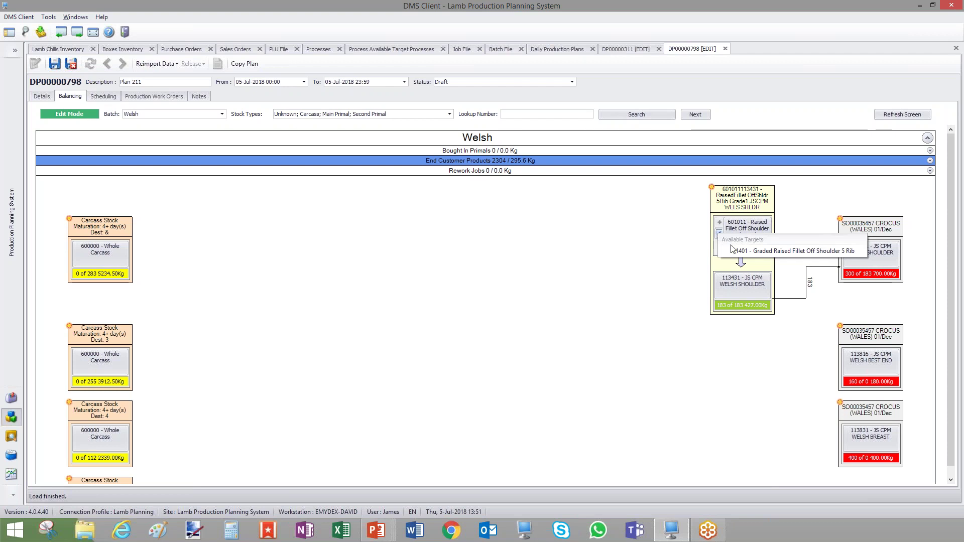
{"action": "left_click", "coordinate": [771, 252]}
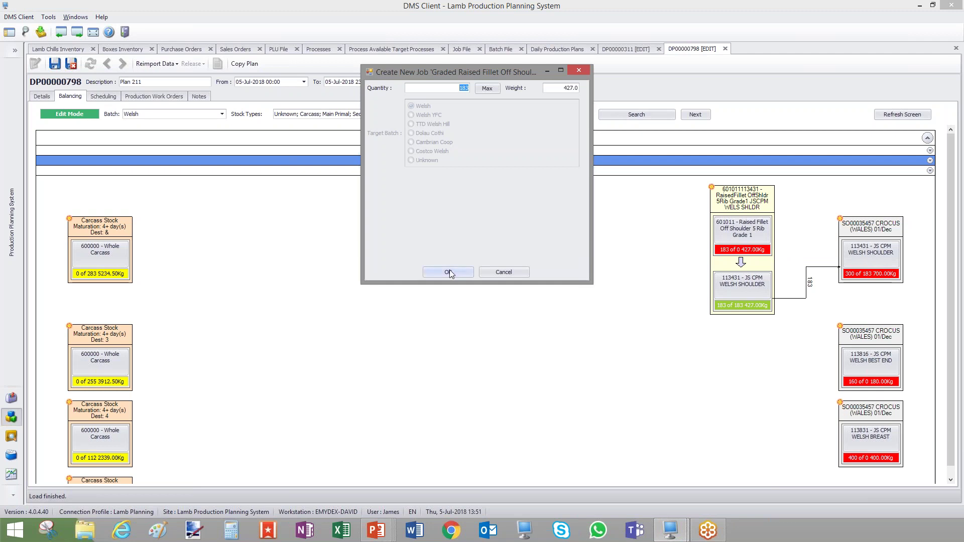
{"action": "left_click", "coordinate": [448, 272]}
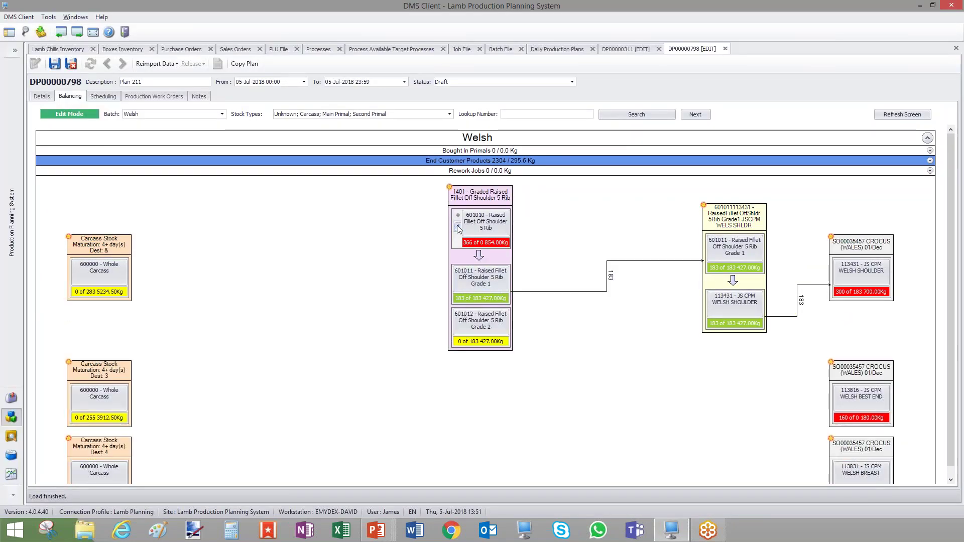
{"action": "left_click", "coordinate": [456, 227]}
{"action": "left_click", "coordinate": [479, 244]}
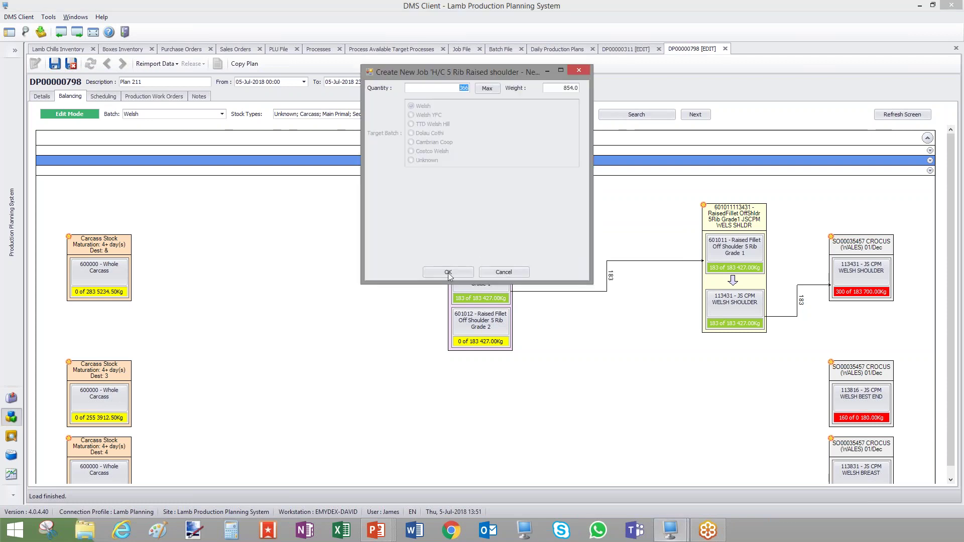
{"action": "left_click", "coordinate": [448, 272]}
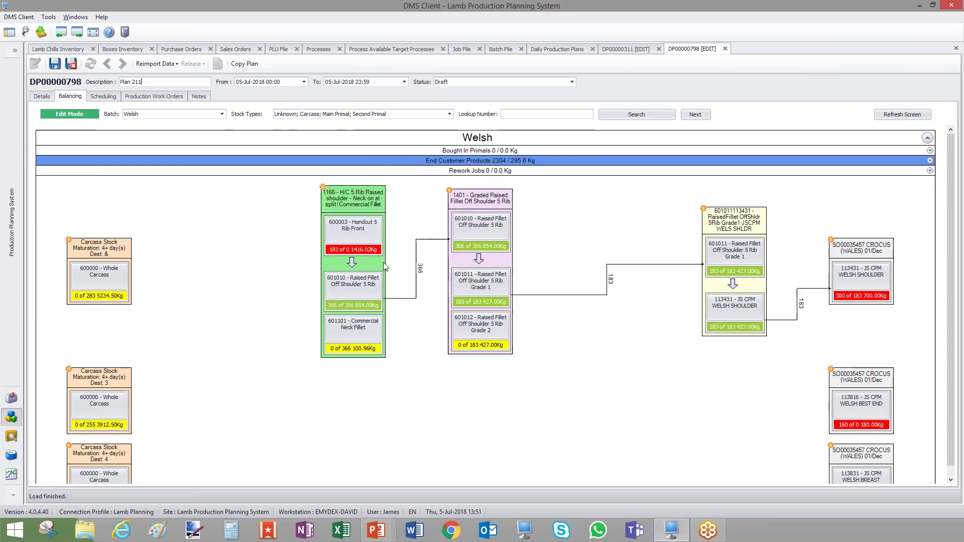
Create job 1003 Handcut Break 5 Rib Front 8 Rib Loin for 183 Welsh carcasses and supply it from the Dest & carcass stock.
{"action": "left_click", "coordinate": [330, 234]}
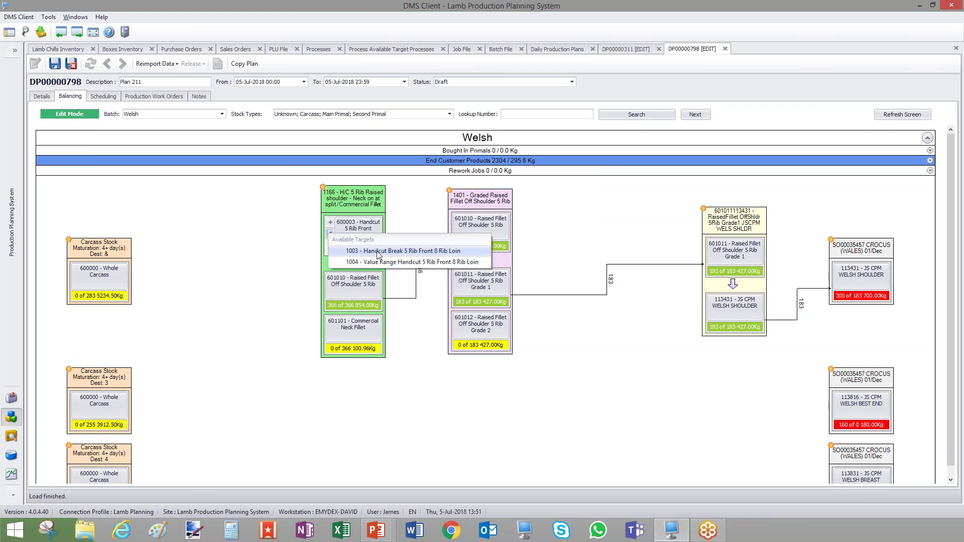
{"action": "left_click", "coordinate": [378, 252]}
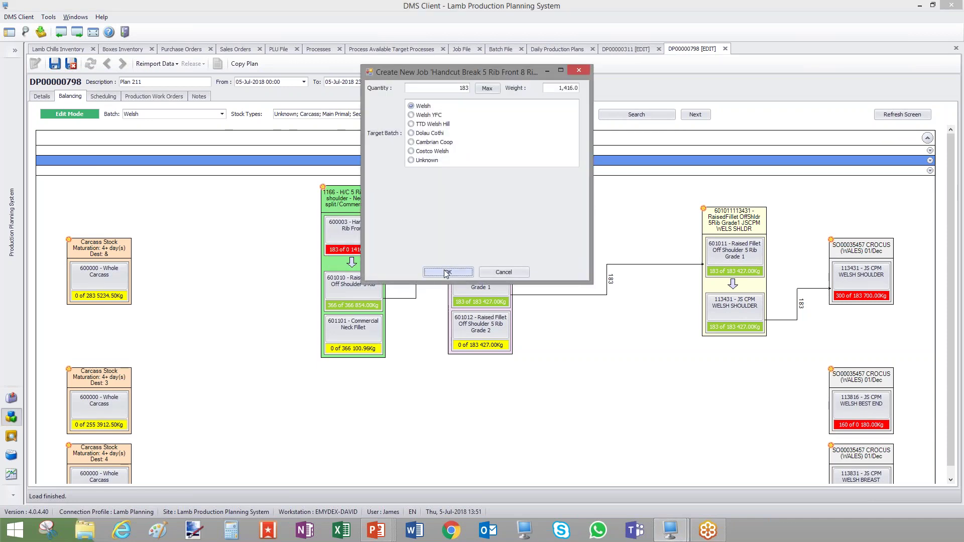
{"action": "left_click", "coordinate": [446, 274]}
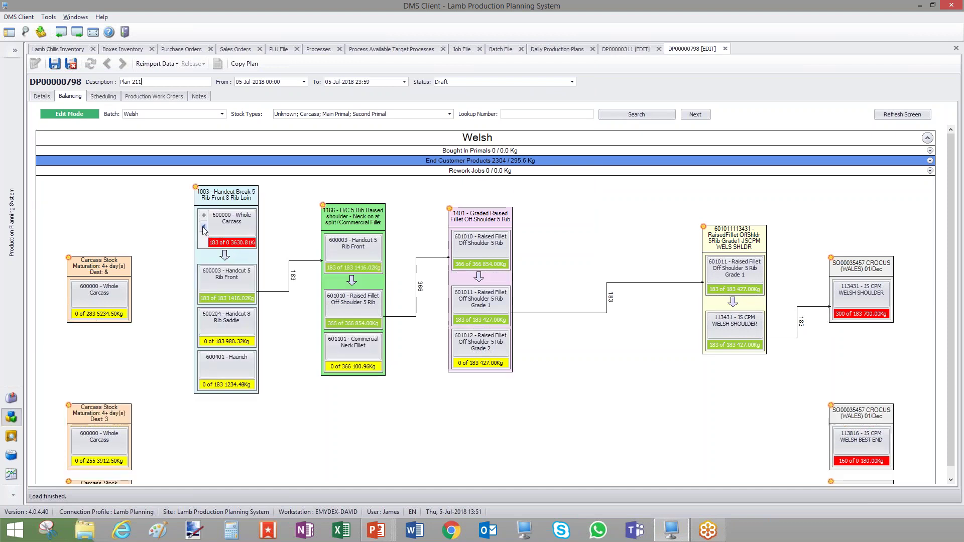
{"action": "left_click", "coordinate": [203, 228]}
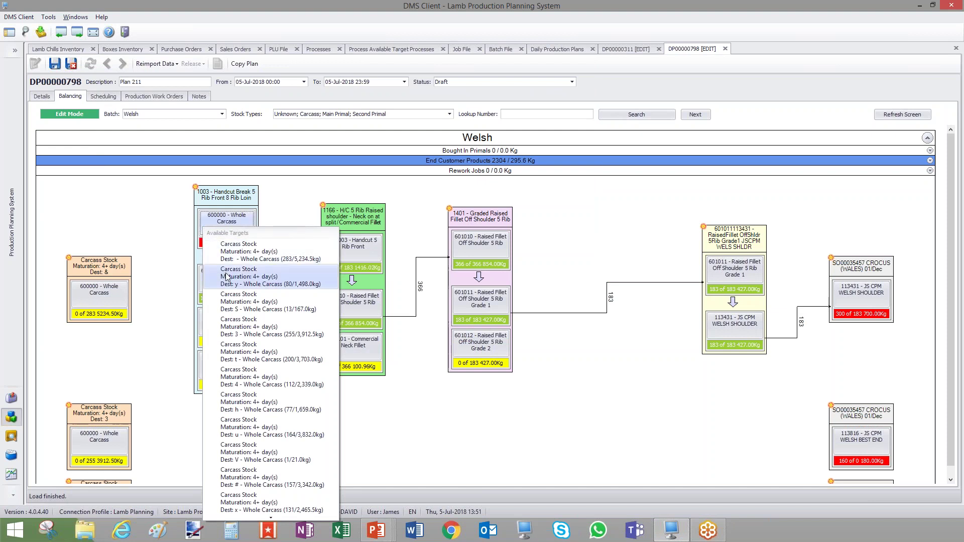
{"action": "left_click", "coordinate": [273, 259]}
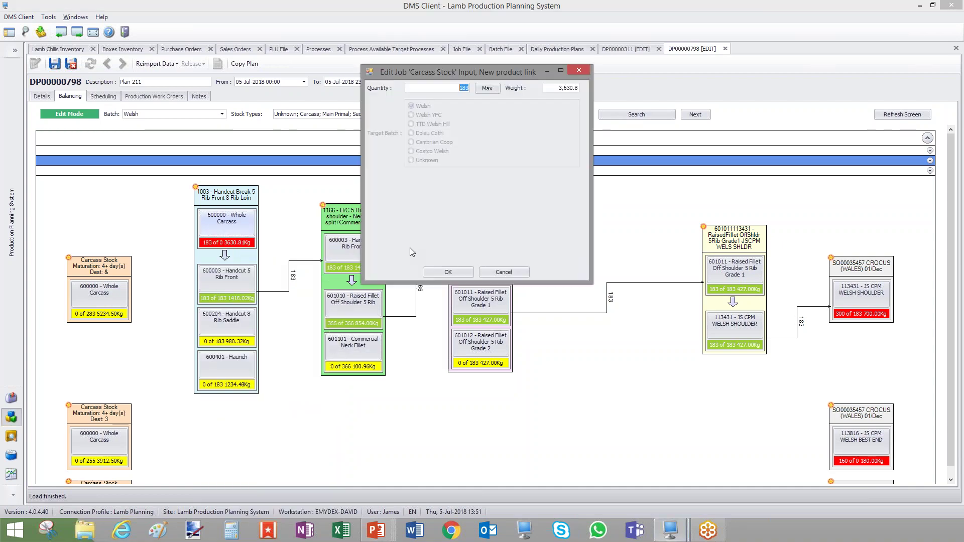
{"action": "left_click", "coordinate": [435, 273]}
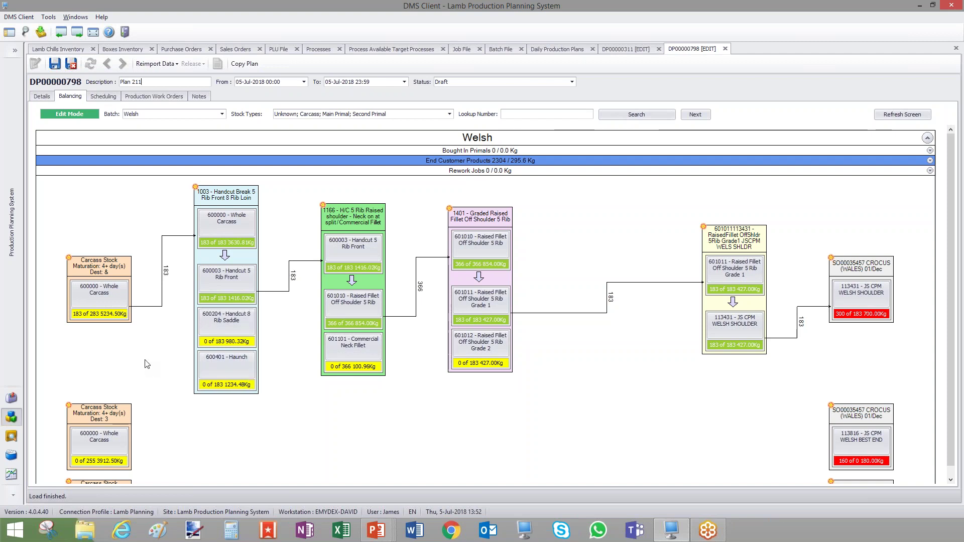
Allocate 100 carcasses from the Dest & stock to a new Welsh job 1002 Value Range Handcut 6 Rib Front 7 Rib Loin.
{"action": "mouse_move", "coordinate": [125, 311]}
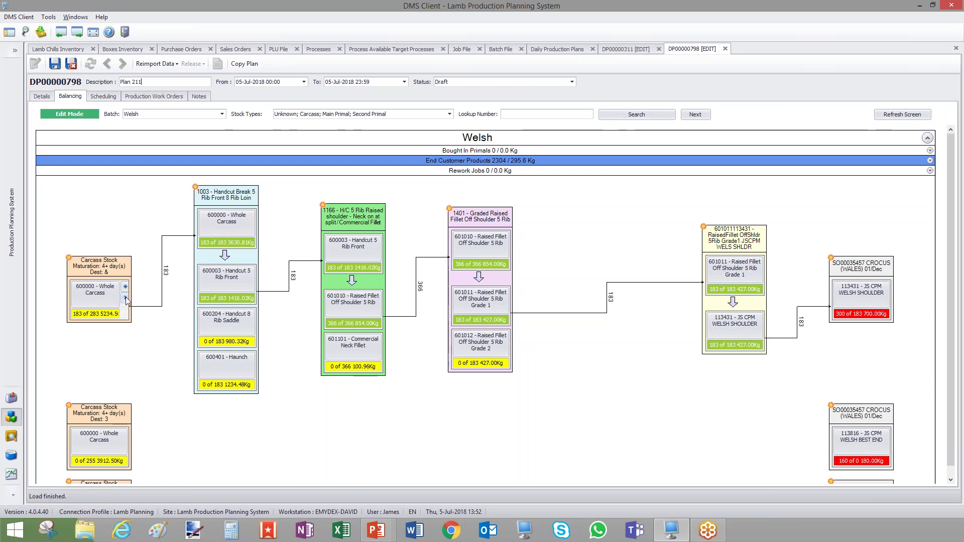
{"action": "left_click", "coordinate": [125, 300]}
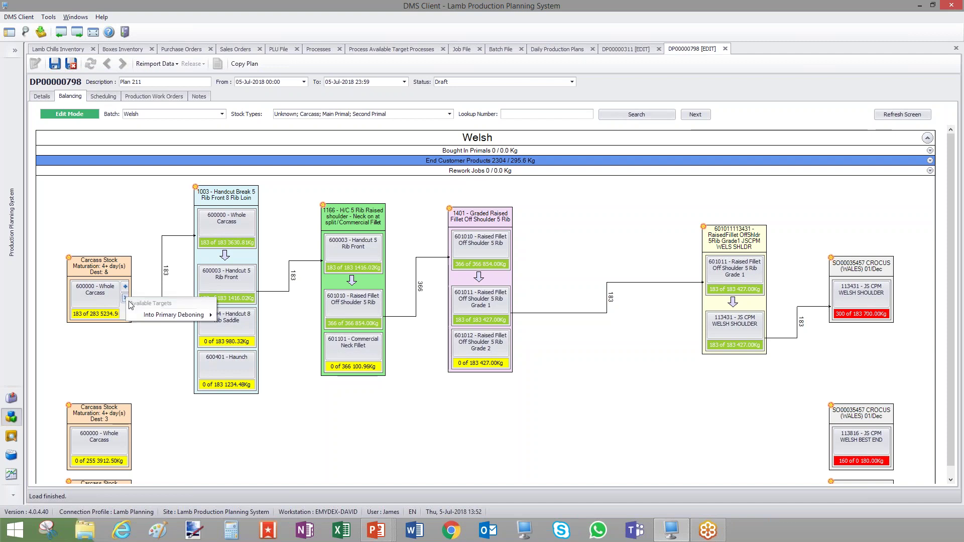
{"action": "mouse_move", "coordinate": [166, 320]}
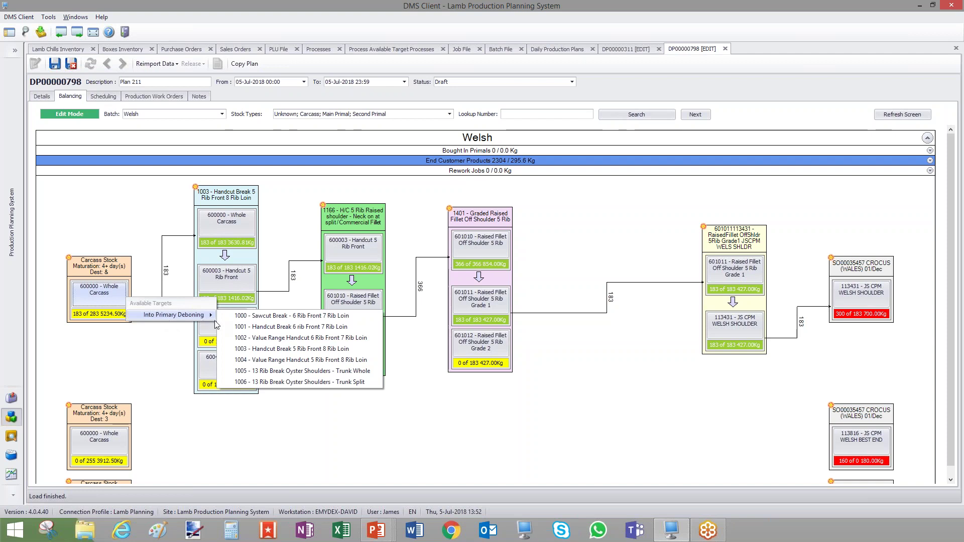
{"action": "left_click", "coordinate": [292, 338]}
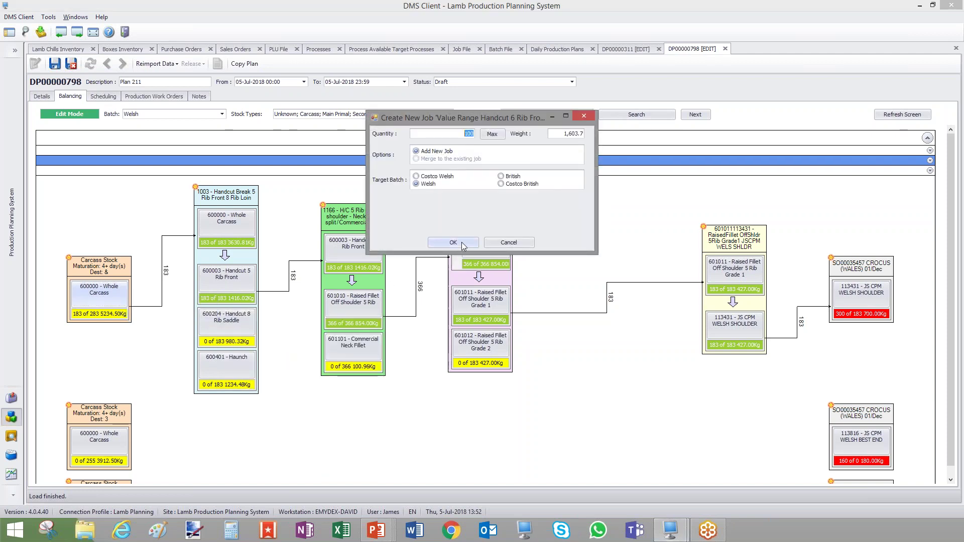
{"action": "left_click", "coordinate": [461, 242]}
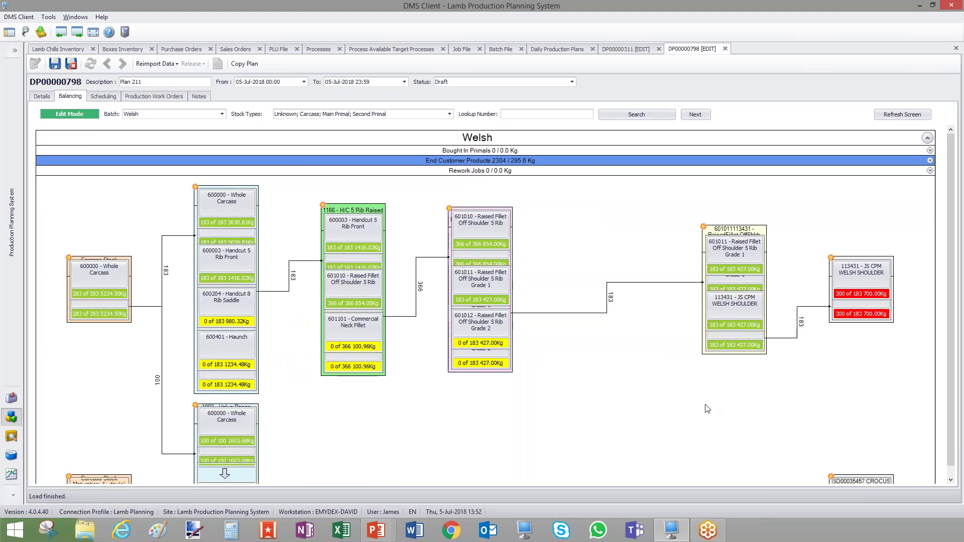
Send 100 Valuecut 7 Rib Saddles from job 1002 into a new job 1320 V/C Saddle Best End 7 Rib.
{"action": "scroll", "coordinate": [707, 408], "scroll_direction": "down", "scroll_amount": 2}
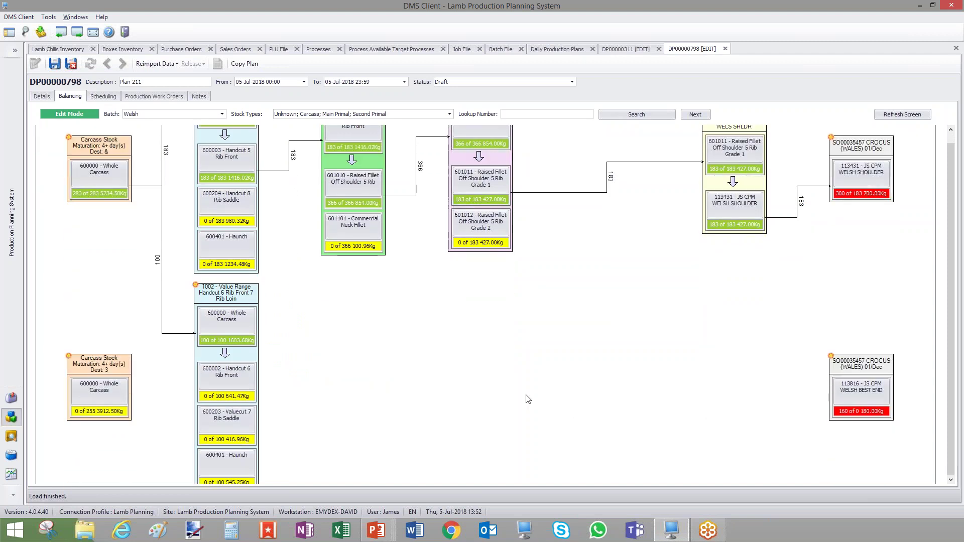
{"action": "mouse_move", "coordinate": [95, 165]}
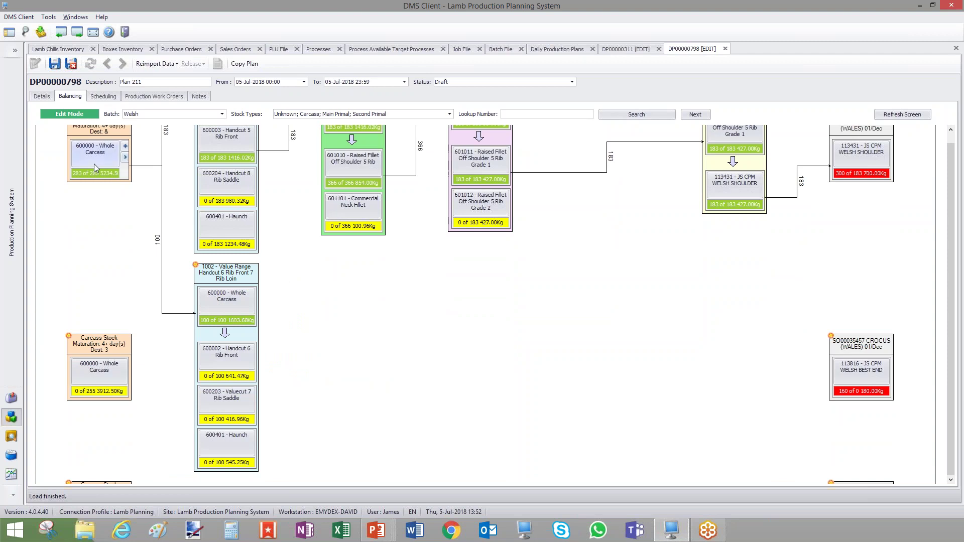
{"action": "mouse_move", "coordinate": [234, 372]}
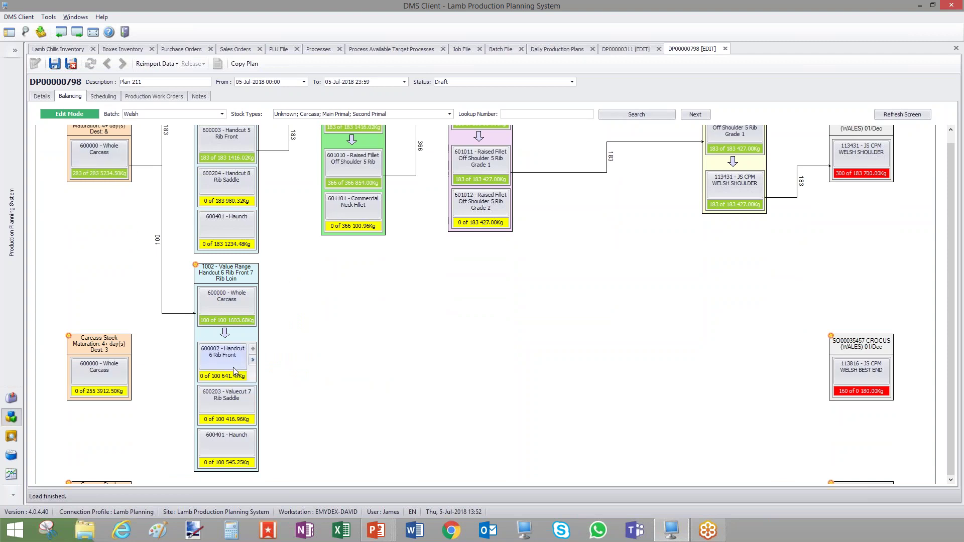
{"action": "mouse_move", "coordinate": [246, 458]}
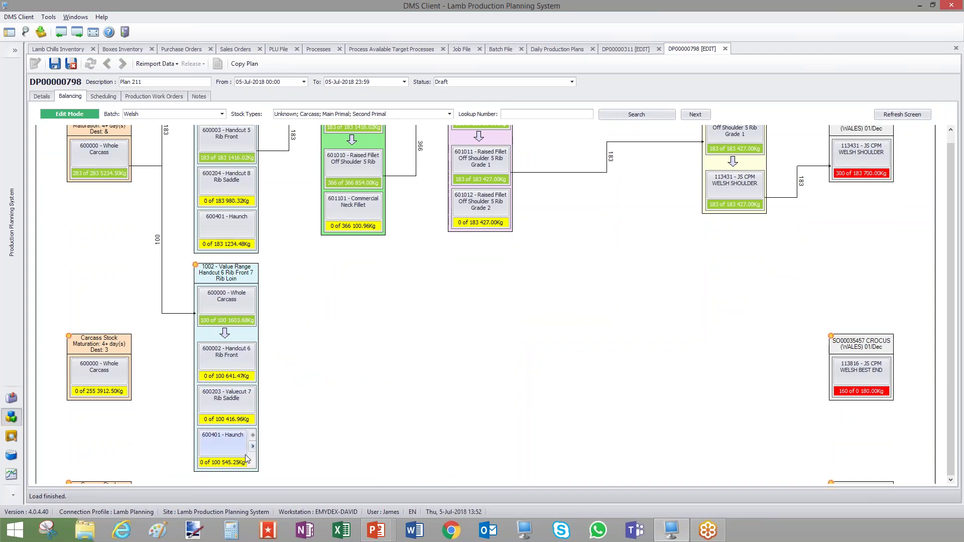
{"action": "mouse_move", "coordinate": [246, 404]}
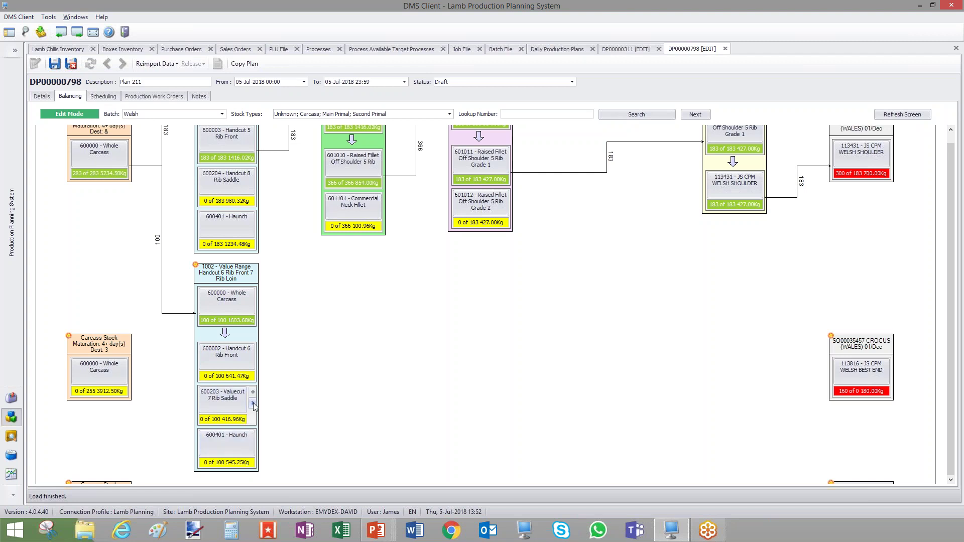
{"action": "left_click", "coordinate": [253, 403]}
{"action": "mouse_move", "coordinate": [303, 426]}
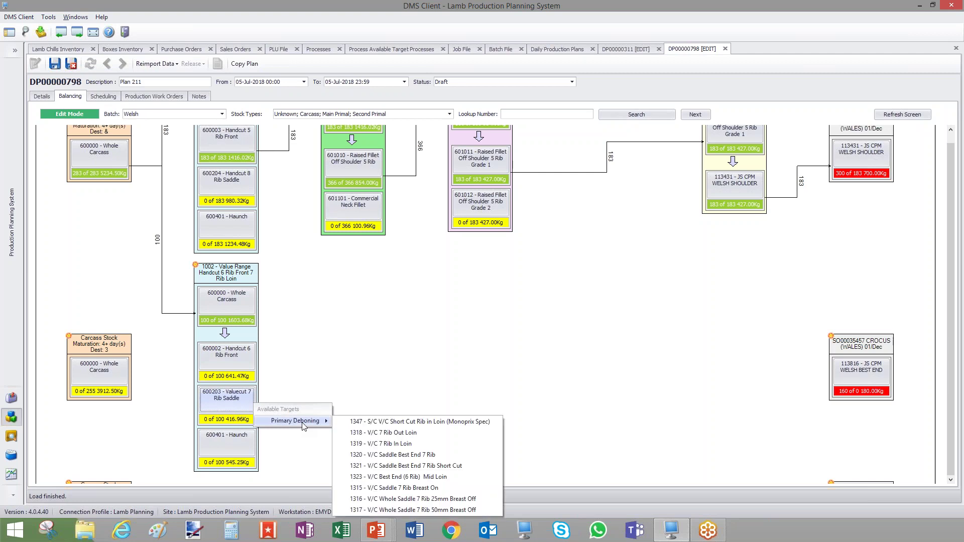
{"action": "left_click", "coordinate": [416, 455]}
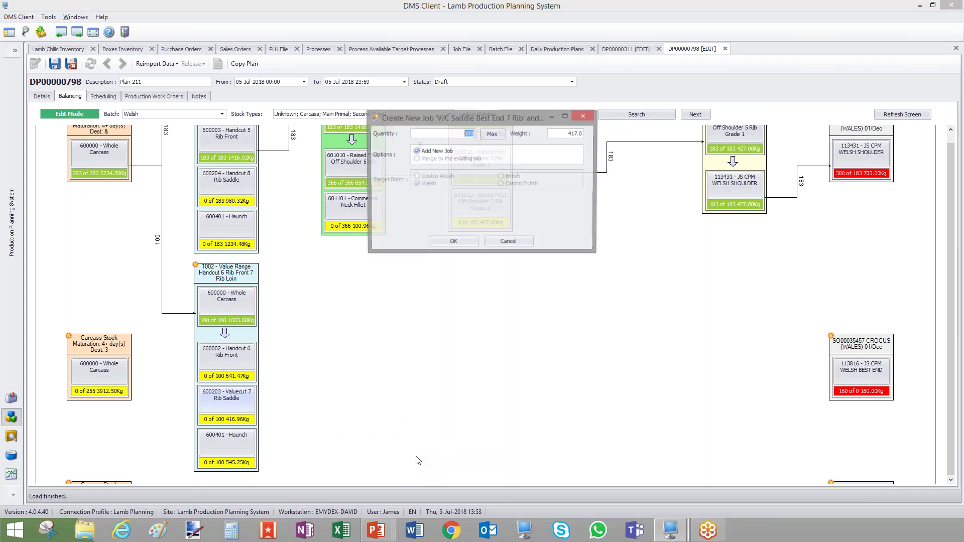
{"action": "left_click", "coordinate": [453, 246]}
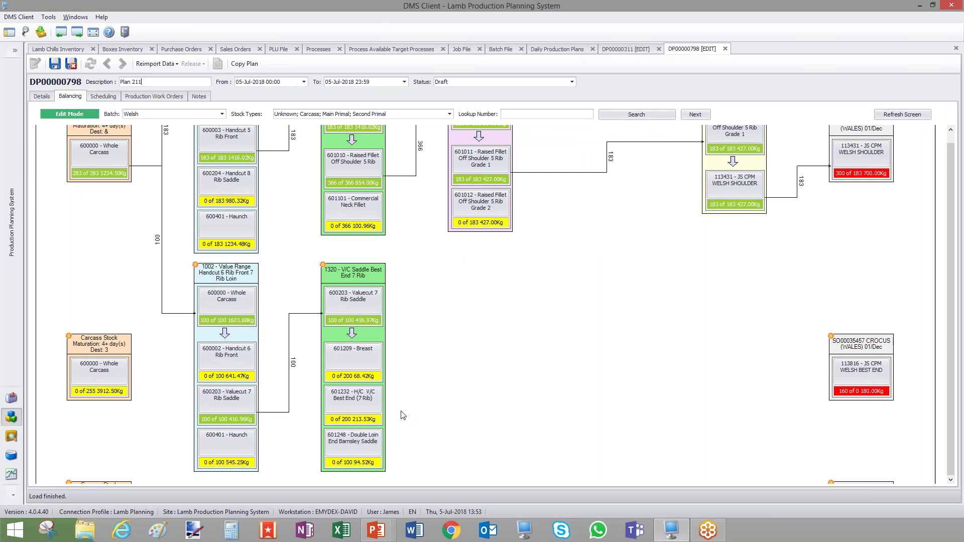
Send the 200 H/C V/C Best Ends (7 Rib) from job 1320 into a new grading job 1423 Graded H/C & V/C Best End (7 Rib).
{"action": "mouse_move", "coordinate": [380, 407]}
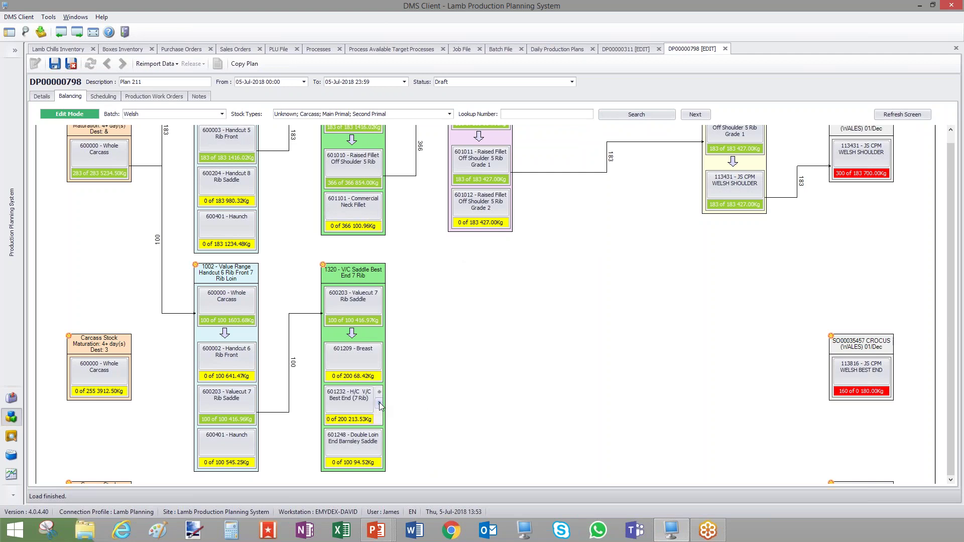
{"action": "left_click", "coordinate": [380, 404]}
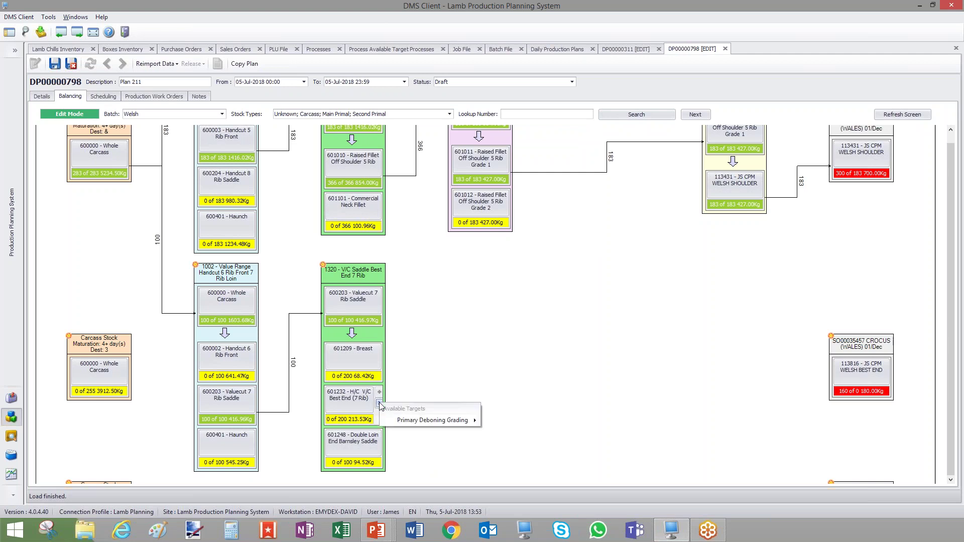
{"action": "mouse_move", "coordinate": [437, 422]}
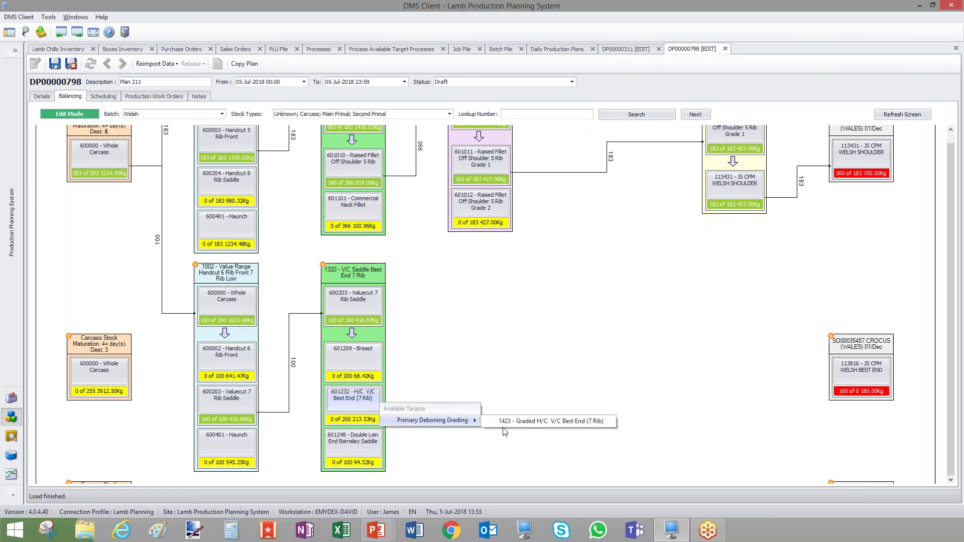
{"action": "left_click", "coordinate": [562, 421]}
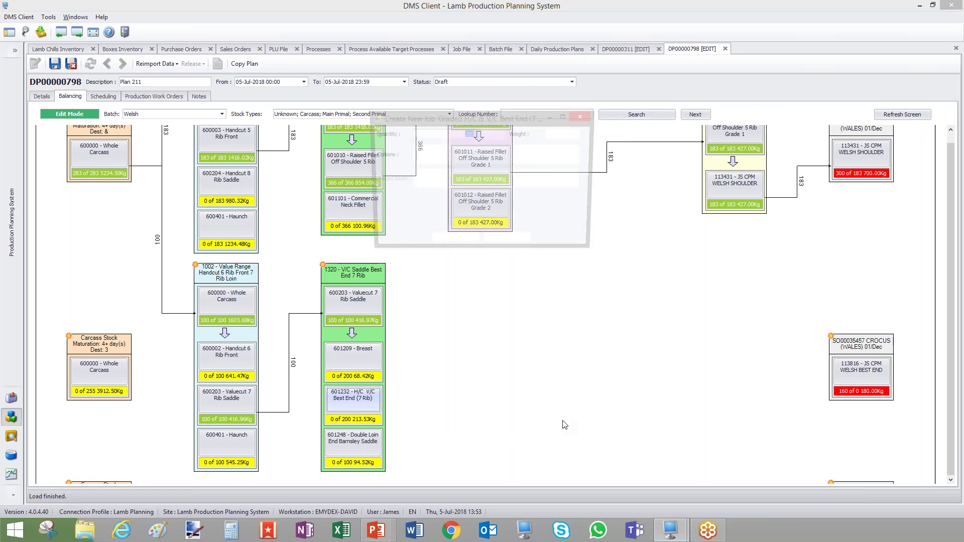
{"action": "left_click", "coordinate": [453, 243]}
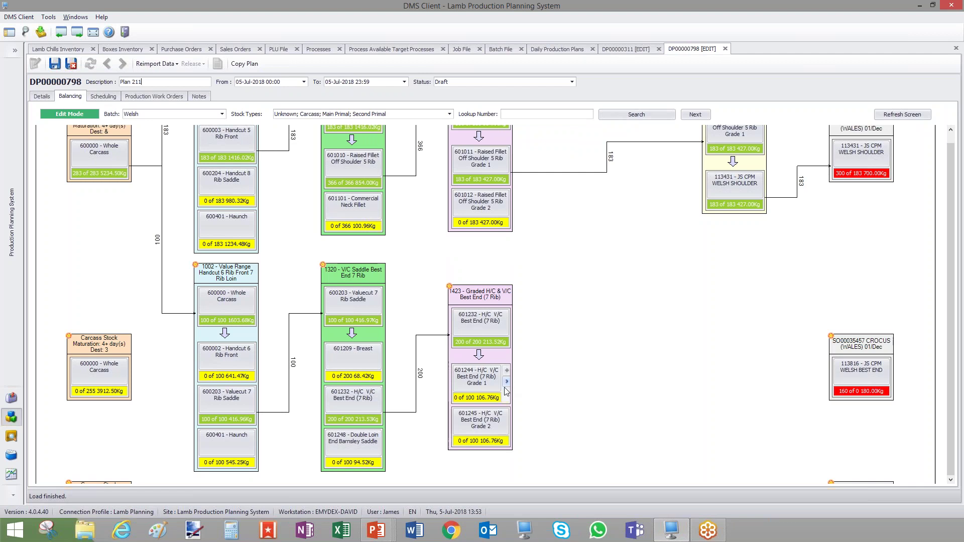
Send the 100 Grade 1 best ends from job 1423 into a new vacpacking job for 113816 JS CPM WELSH BEST END.
{"action": "left_click", "coordinate": [507, 382]}
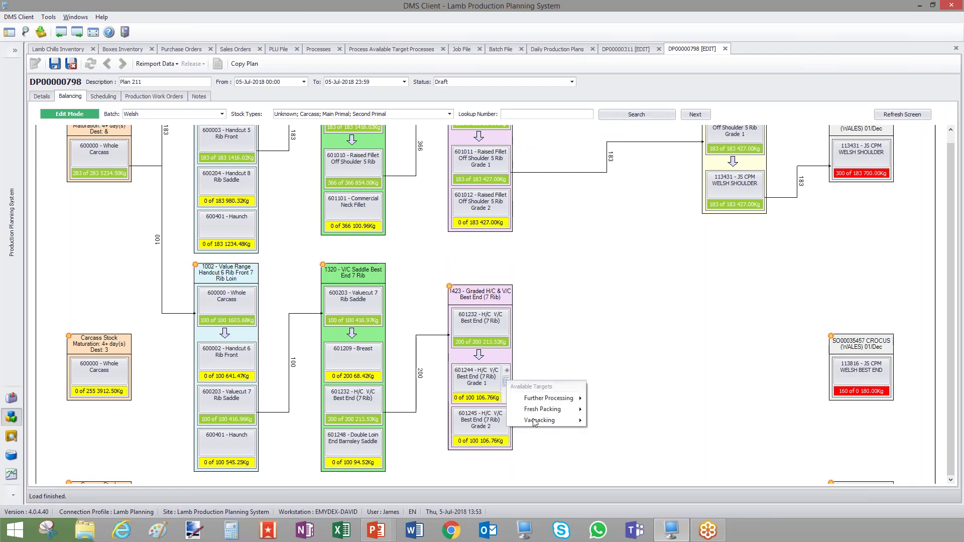
{"action": "mouse_move", "coordinate": [541, 423]}
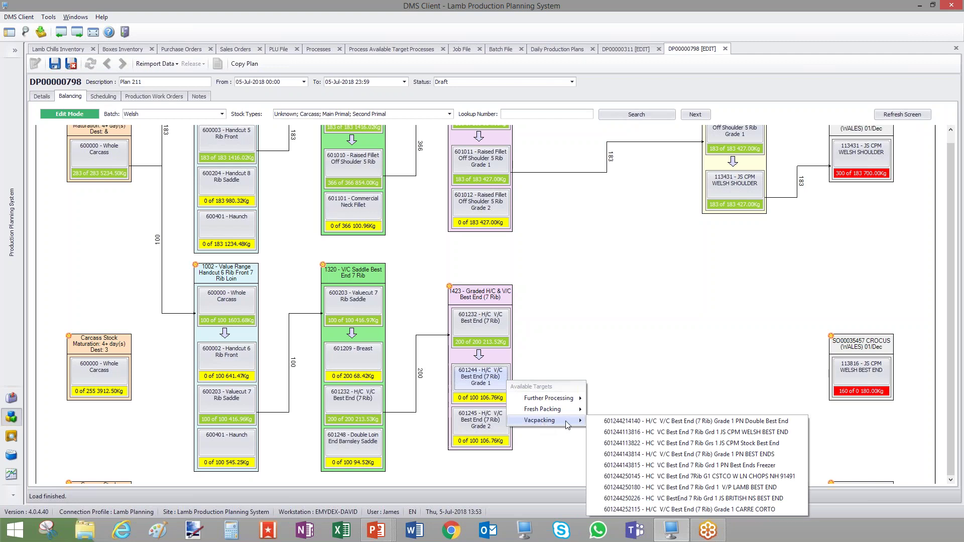
{"action": "left_click", "coordinate": [659, 435]}
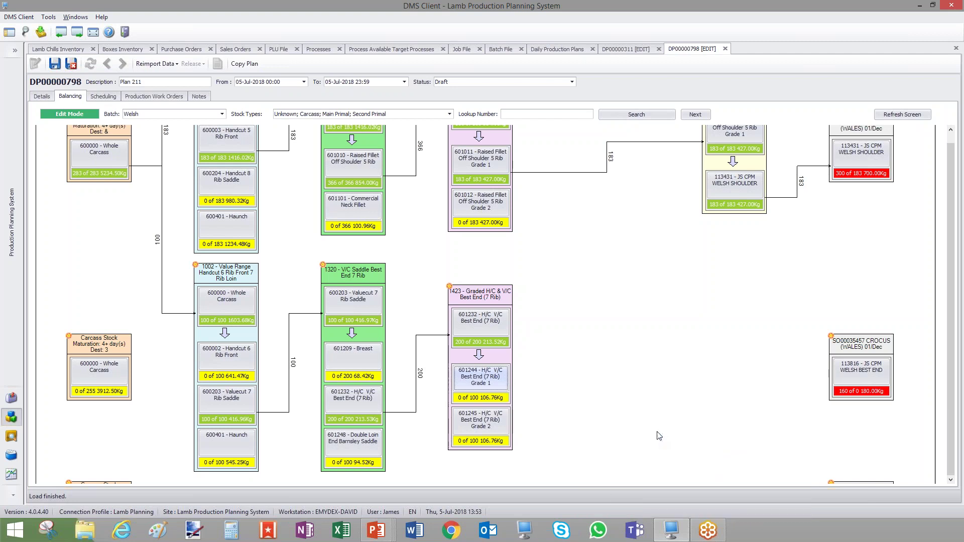
{"action": "left_click", "coordinate": [472, 243]}
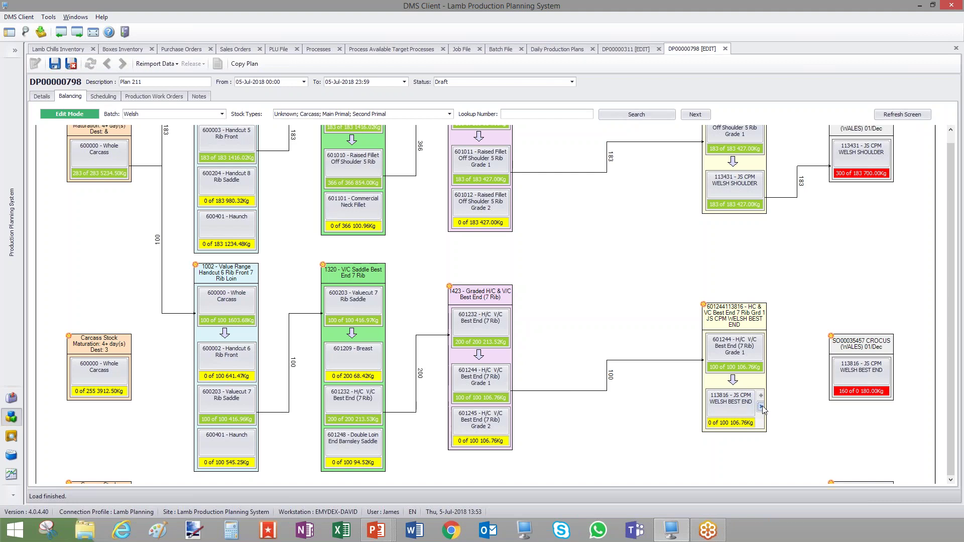
Allocate 110 packed JS CPM WELSH BEST END to the Welsh CROCUS (WALES) sales order and update the weights throughout the tree.
{"action": "left_click", "coordinate": [761, 407]}
{"action": "mouse_move", "coordinate": [797, 426]}
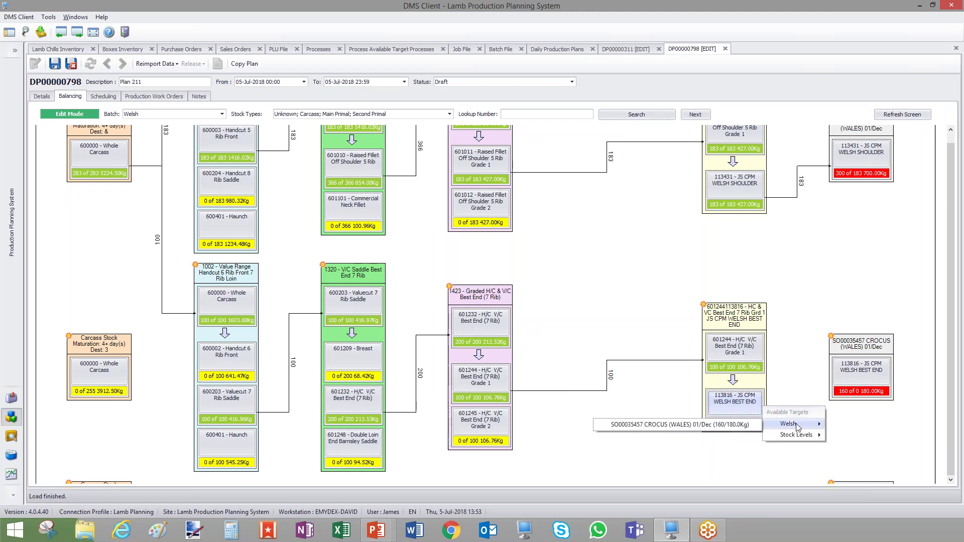
{"action": "left_click", "coordinate": [739, 425]}
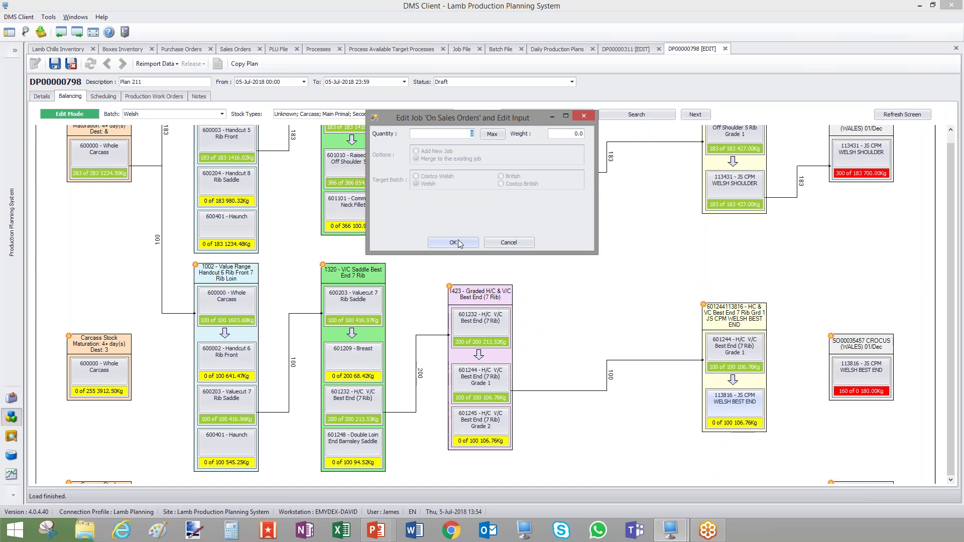
{"action": "type", "text": "110"}
{"action": "left_click", "coordinate": [453, 243]}
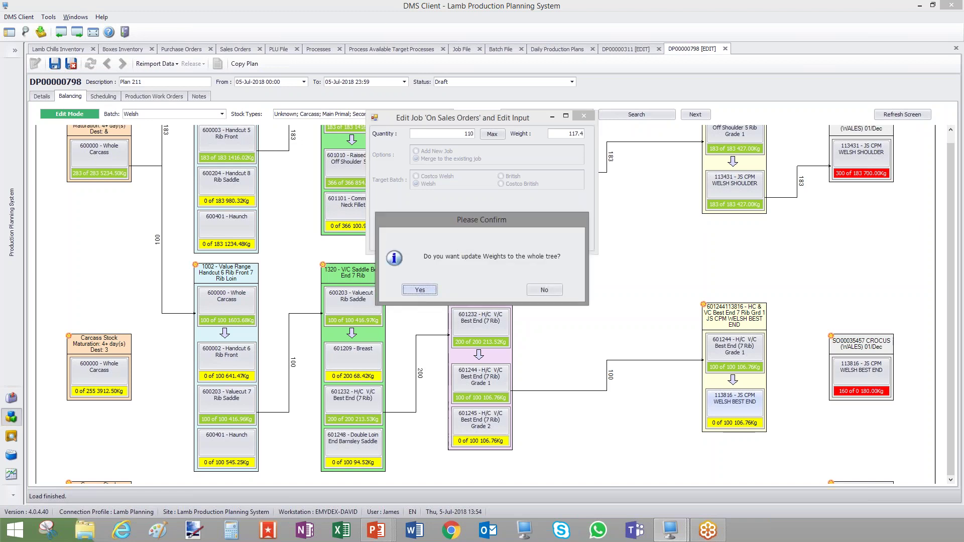
{"action": "left_click", "coordinate": [421, 290]}
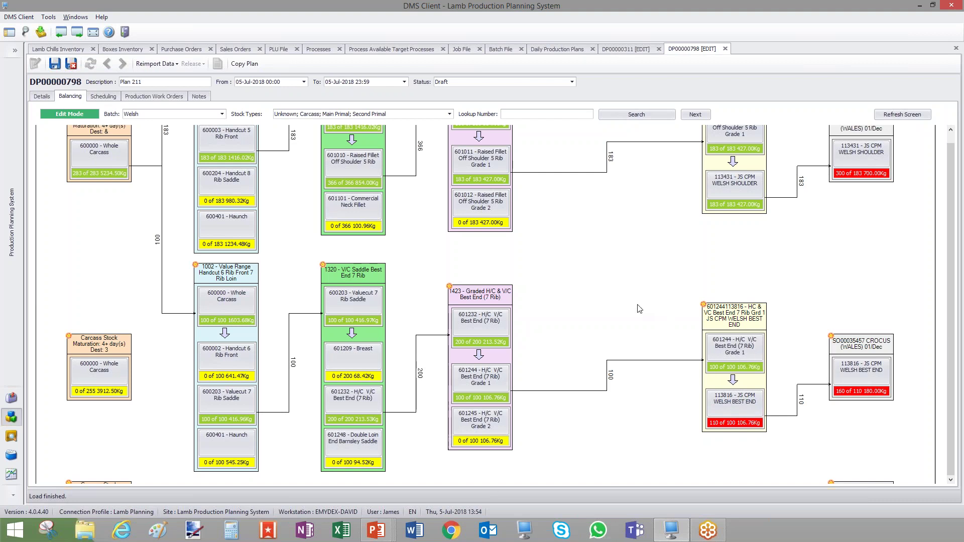
Schedule job 1003 Handcut Break 5 Rib Front 8 Rib Loin on the Primary Breaking line at 06:00.
{"action": "scroll", "coordinate": [645, 310], "scroll_direction": "up", "scroll_amount": 1}
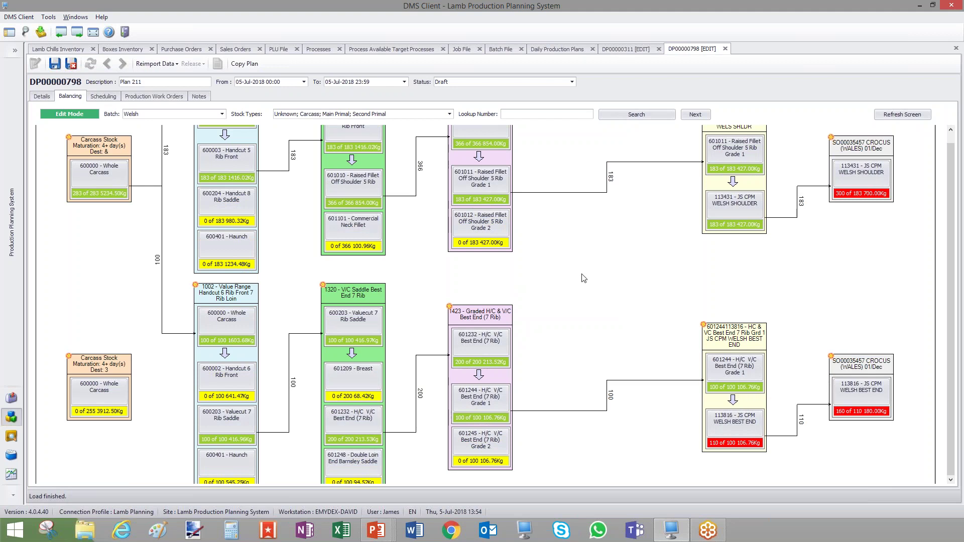
{"action": "left_click", "coordinate": [104, 96]}
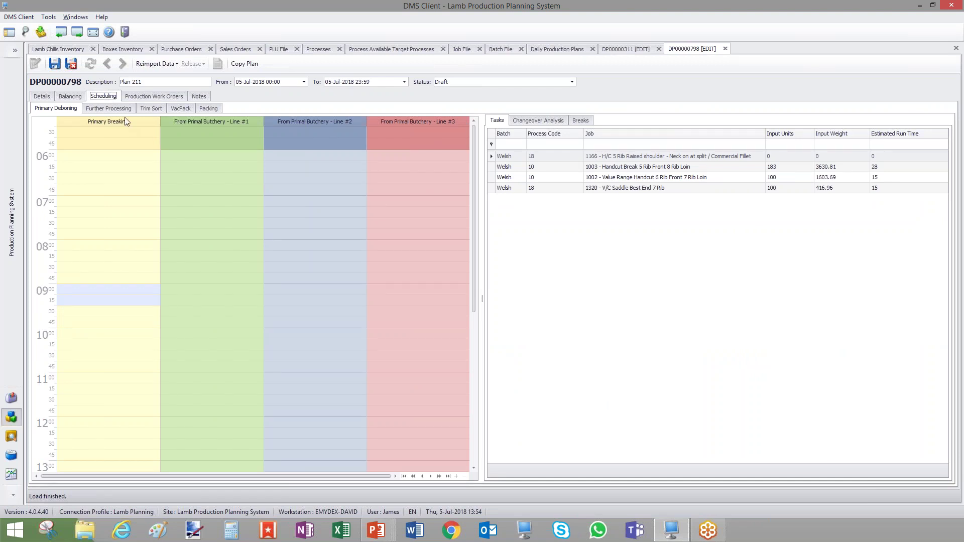
{"action": "left_click", "coordinate": [547, 179]}
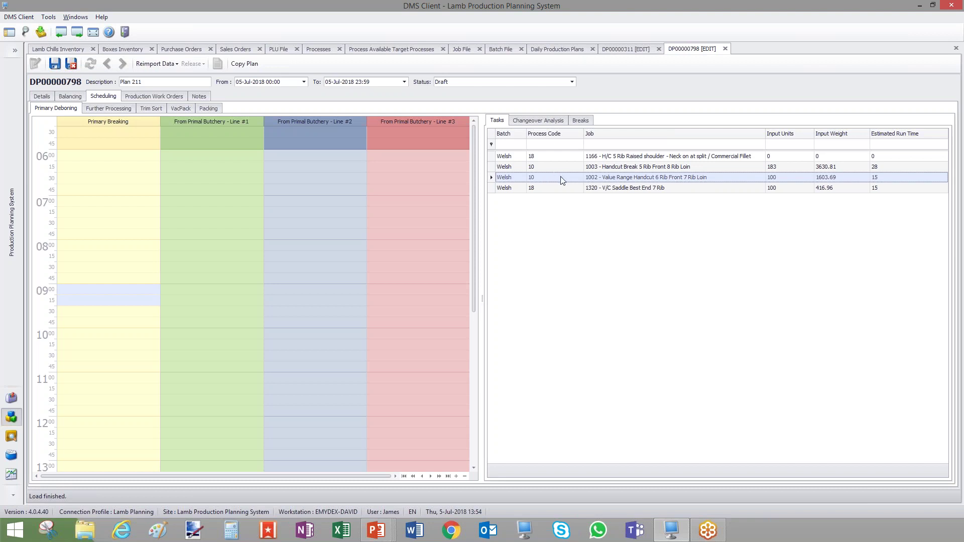
{"action": "left_click_drag", "start_coordinate": [559, 168], "coordinate": [100, 156]}
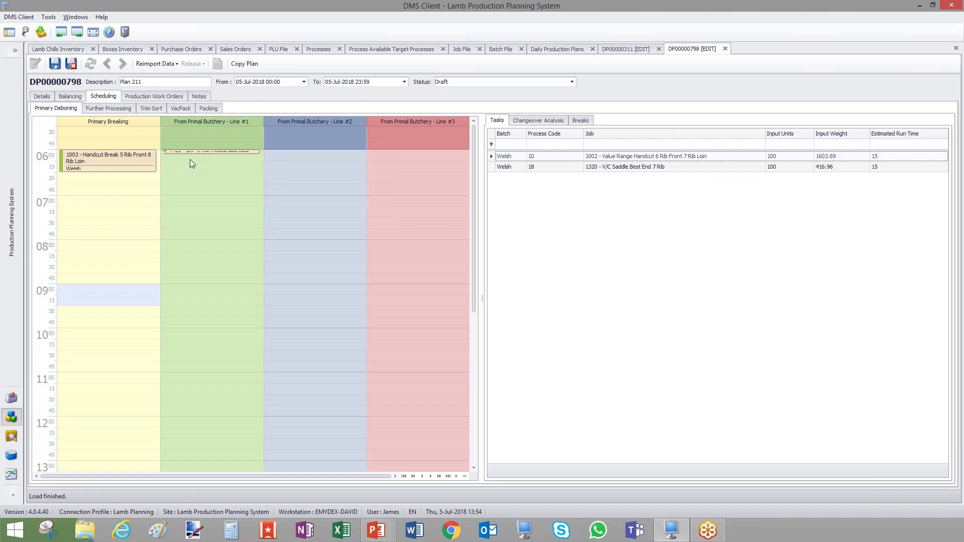
{"action": "mouse_move", "coordinate": [215, 153]}
Schedule job 1002 Value Range Handcut 6 Rib Front 7 Rib Loin on Primary Breaking at 07:00 and check the Further Processing schedule.
{"action": "left_click", "coordinate": [543, 167]}
{"action": "left_click", "coordinate": [554, 158]}
{"action": "left_click_drag", "start_coordinate": [565, 160], "coordinate": [98, 204]}
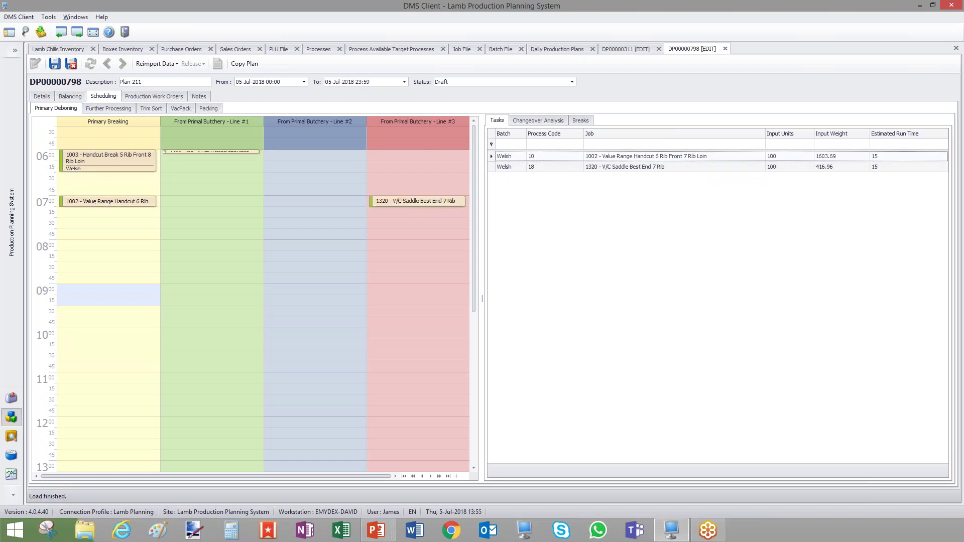
{"action": "mouse_move", "coordinate": [422, 203]}
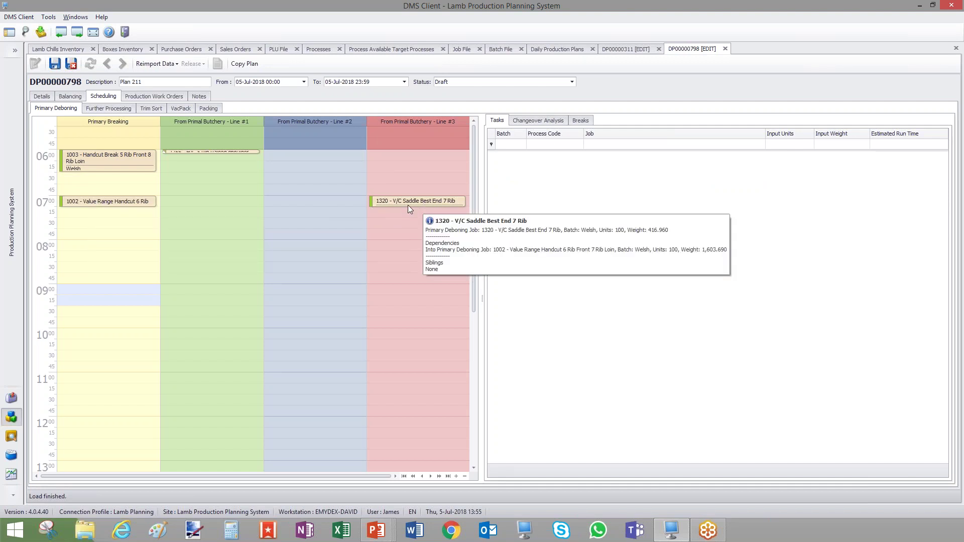
{"action": "left_click", "coordinate": [112, 110]}
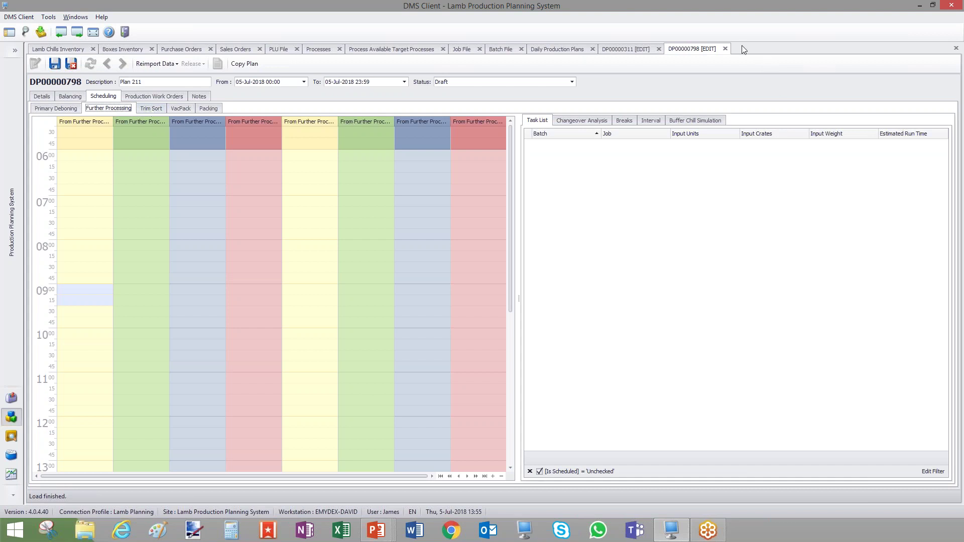
Examine the details and the Welsh balancing diagram of the SI Imported Plan for Thu 11/10/12.
{"action": "left_click", "coordinate": [619, 50]}
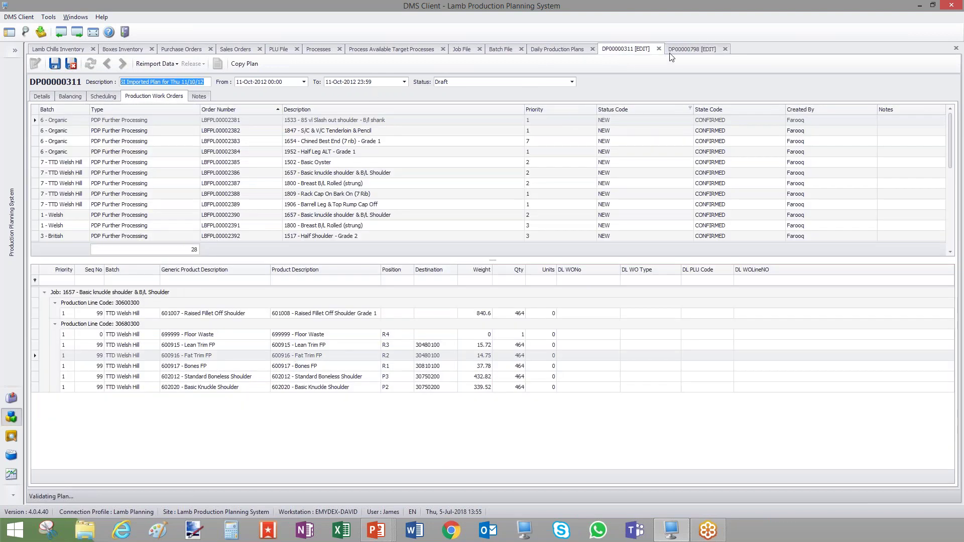
{"action": "left_click", "coordinate": [42, 97]}
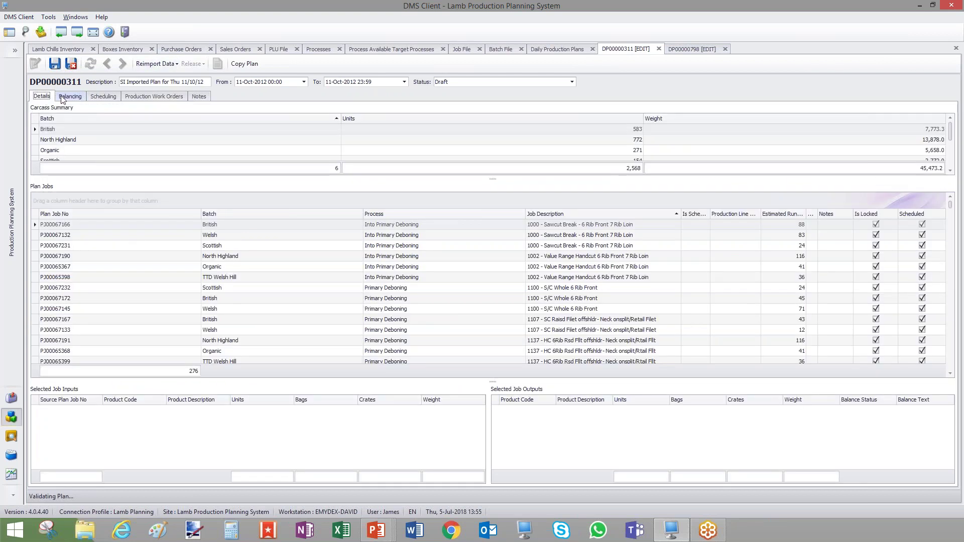
{"action": "left_click", "coordinate": [63, 98]}
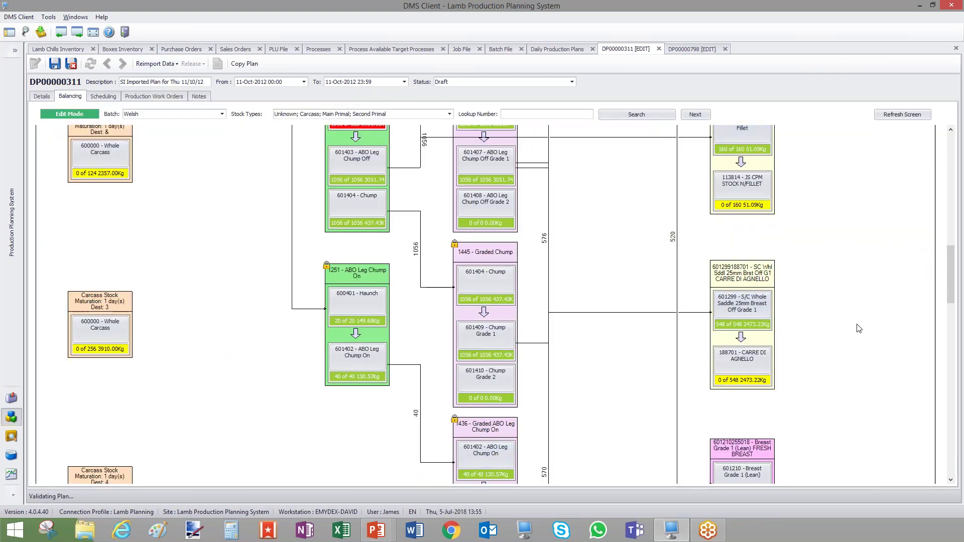
{"action": "scroll", "coordinate": [858, 328], "scroll_direction": "down", "scroll_amount": 1}
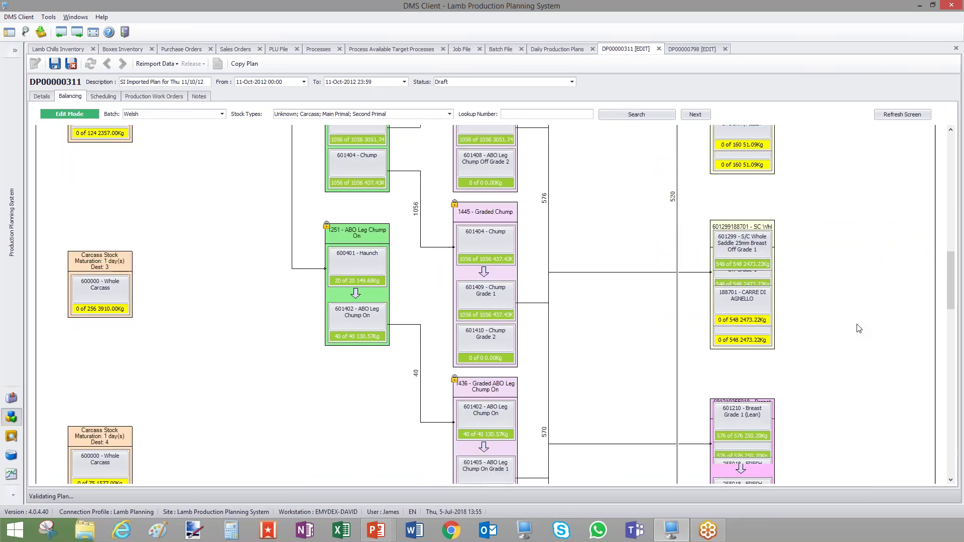
{"action": "scroll", "coordinate": [858, 329], "scroll_direction": "down", "scroll_amount": 5}
{"action": "scroll", "coordinate": [858, 328], "scroll_direction": "up", "scroll_amount": 5}
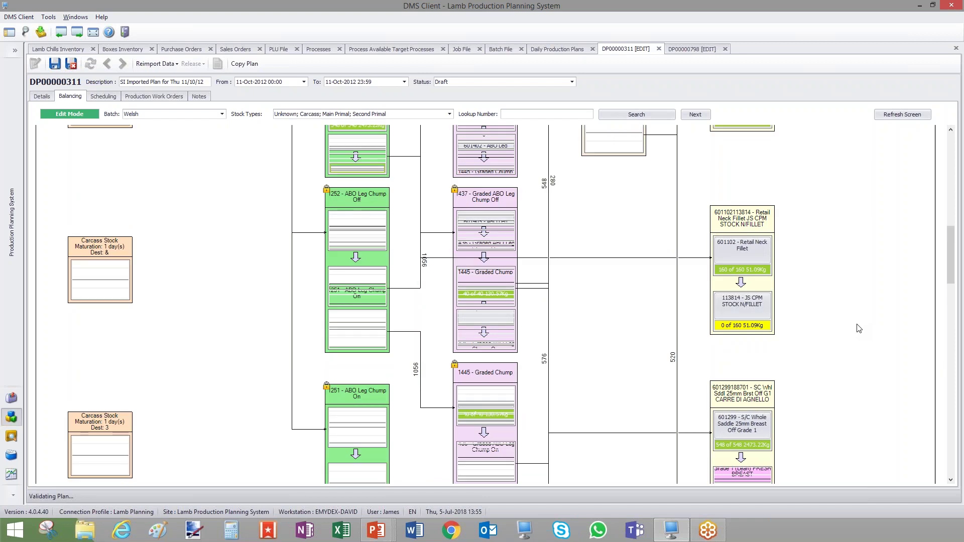
{"action": "scroll", "coordinate": [858, 328], "scroll_direction": "up", "scroll_amount": 2}
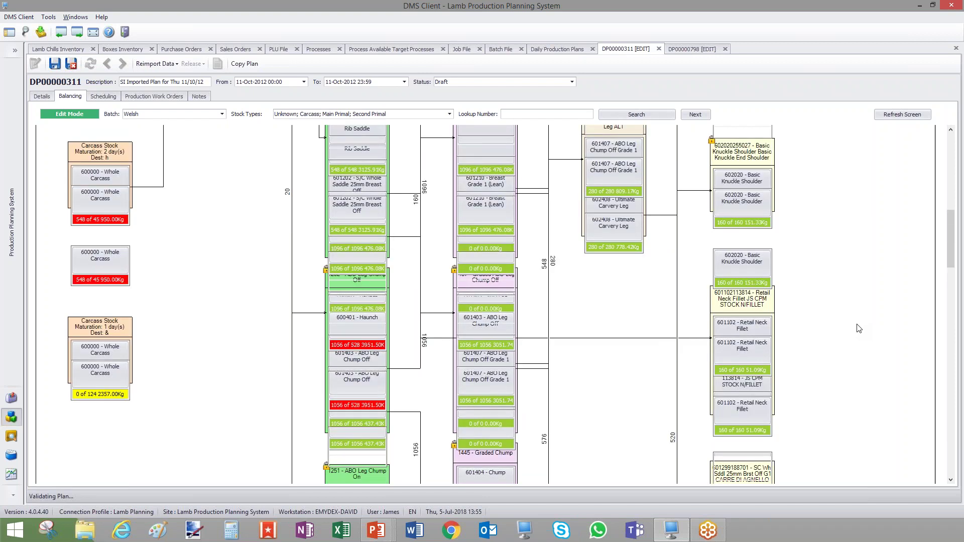
{"action": "scroll", "coordinate": [858, 328], "scroll_direction": "up", "scroll_amount": 2}
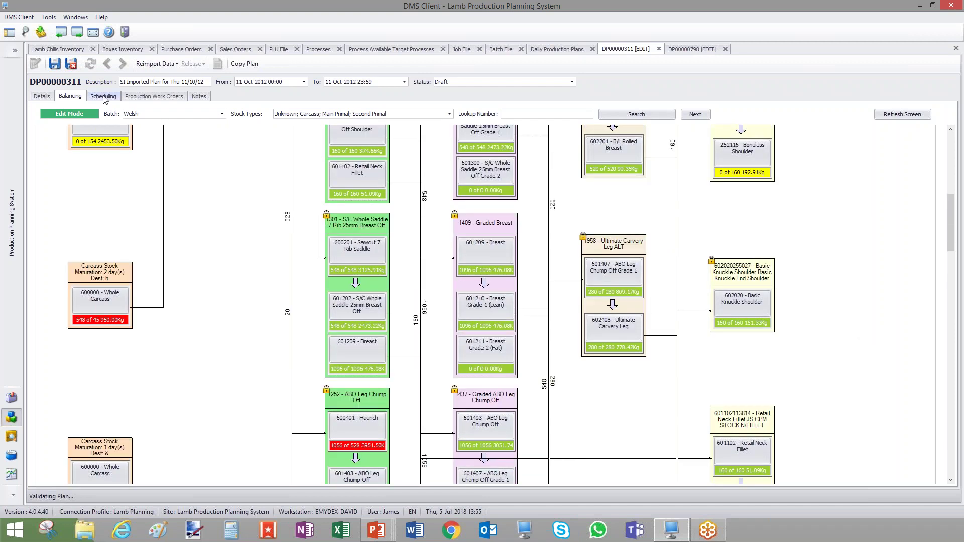
Review the imported plan's schedules for Primary Deboning, Further Processing, Trim Sort, VacPack and Packing.
{"action": "left_click", "coordinate": [104, 97]}
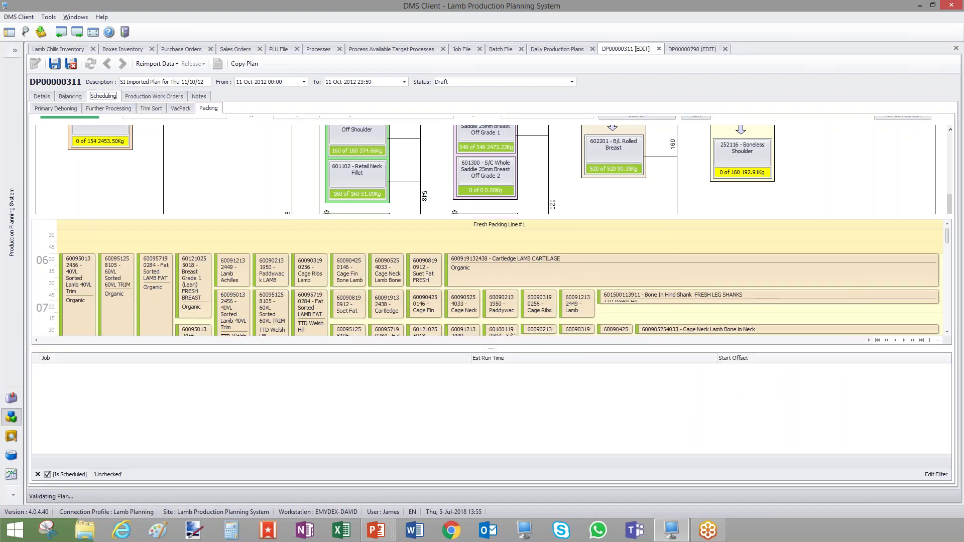
{"action": "left_click", "coordinate": [73, 108]}
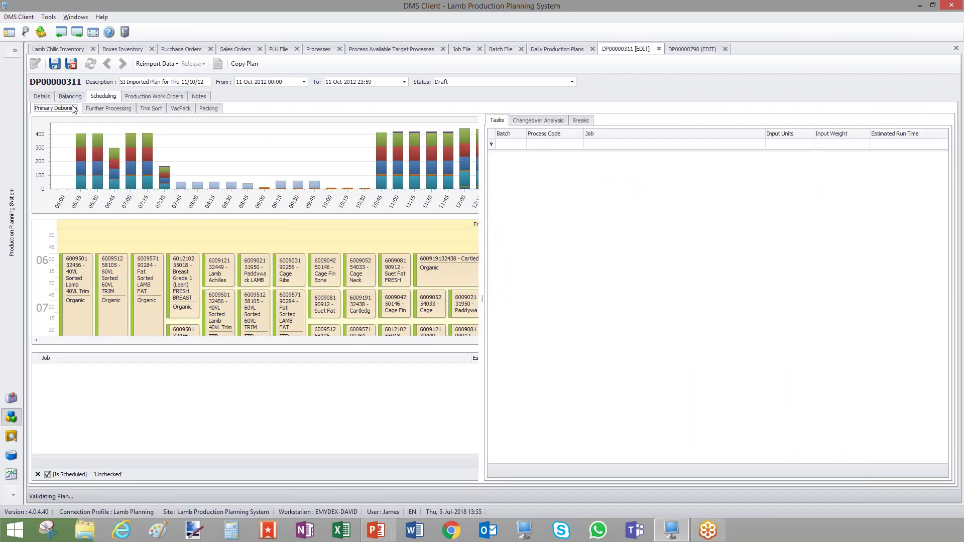
{"action": "left_click", "coordinate": [212, 456]}
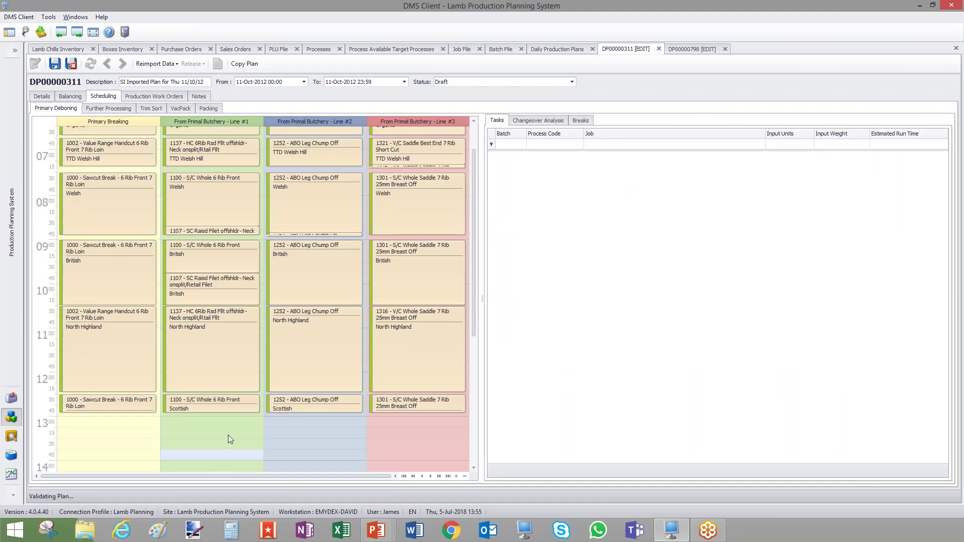
{"action": "scroll", "coordinate": [228, 435], "scroll_direction": "up", "scroll_amount": 2}
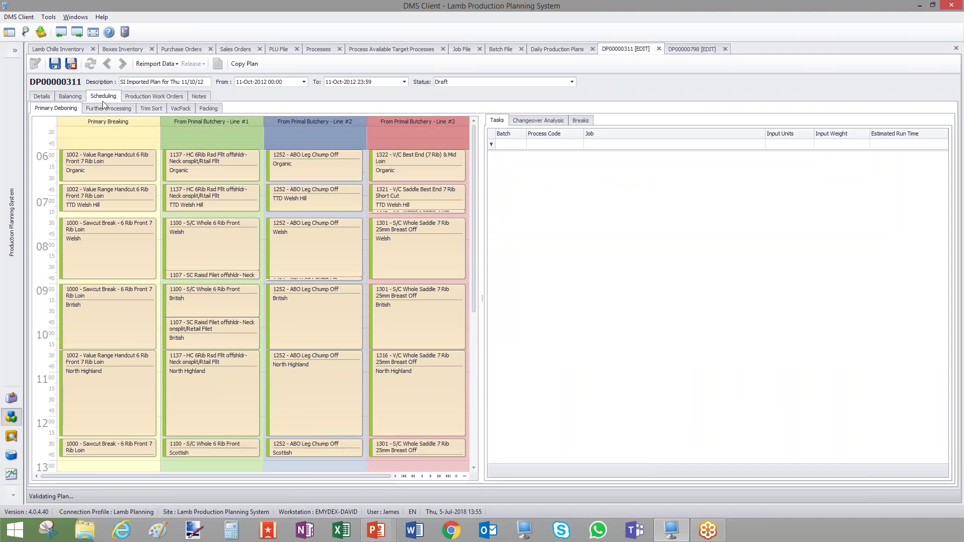
{"action": "left_click", "coordinate": [110, 110]}
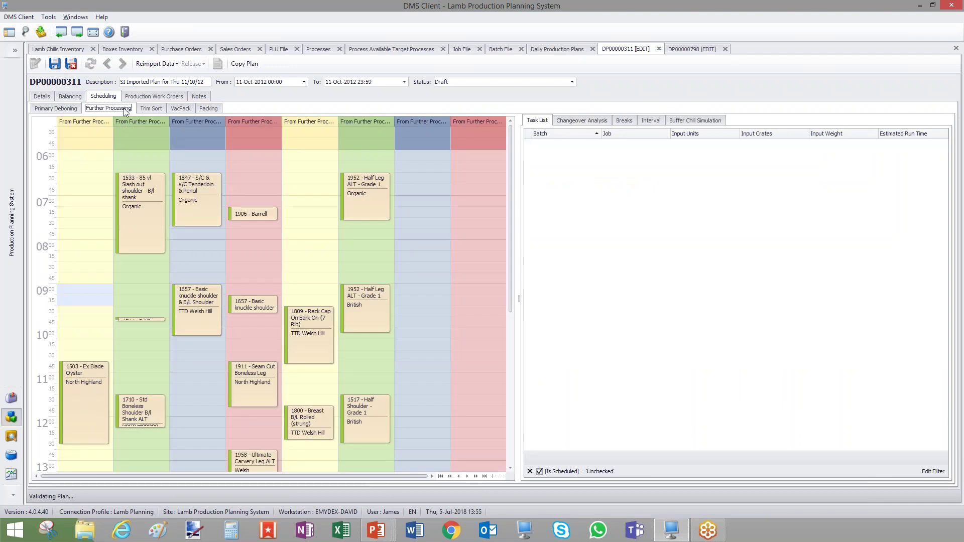
{"action": "left_click", "coordinate": [154, 111]}
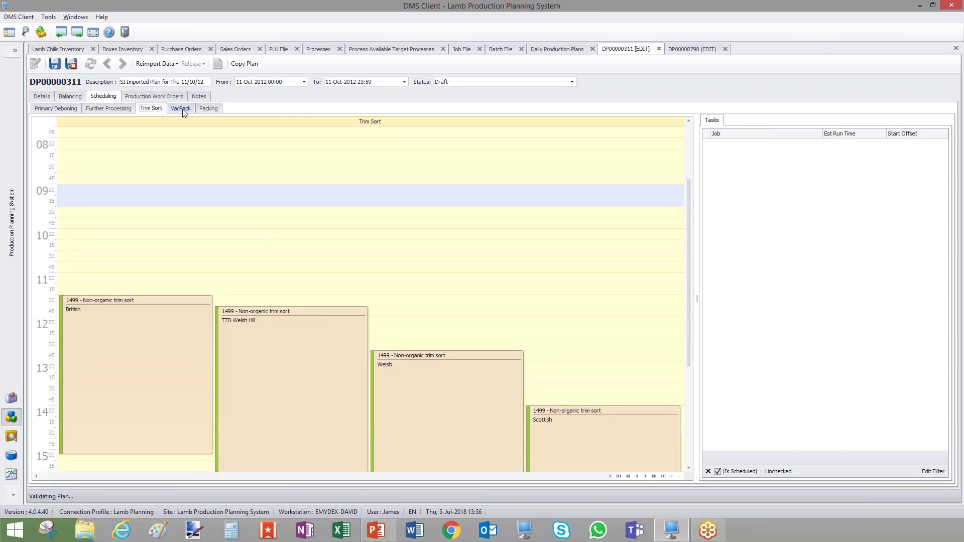
{"action": "left_click", "coordinate": [183, 112]}
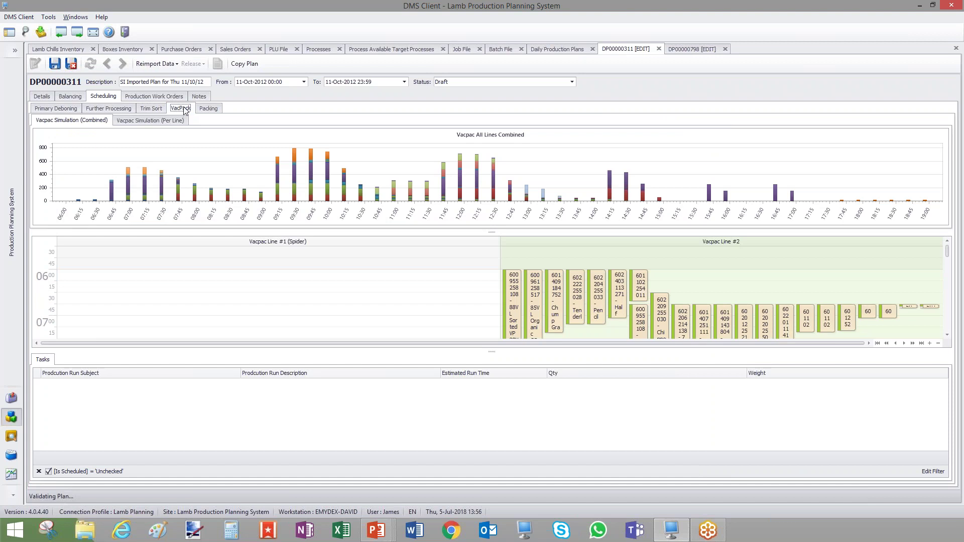
{"action": "left_click", "coordinate": [209, 109]}
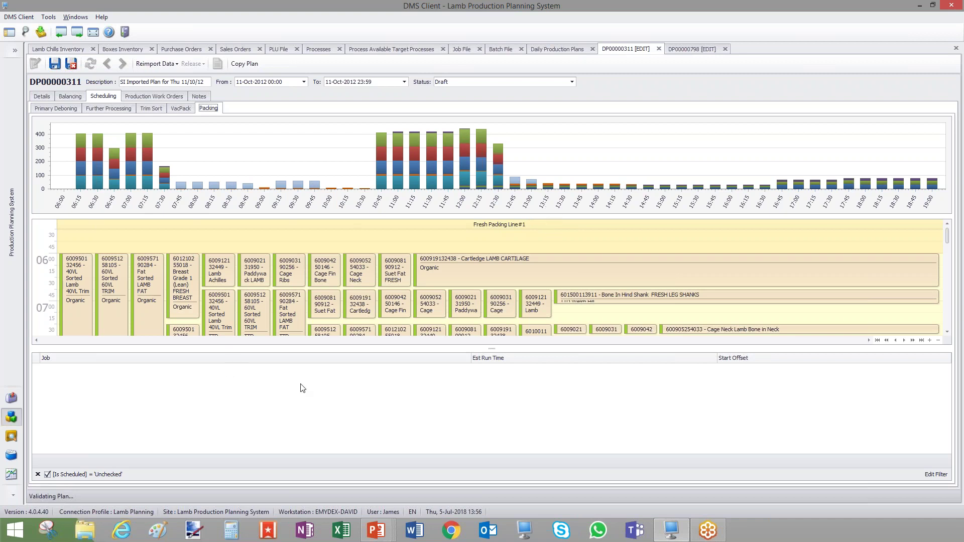
{"action": "mouse_move", "coordinate": [304, 162]}
Check the imported plan's production work orders and notes.
{"action": "left_click", "coordinate": [163, 96]}
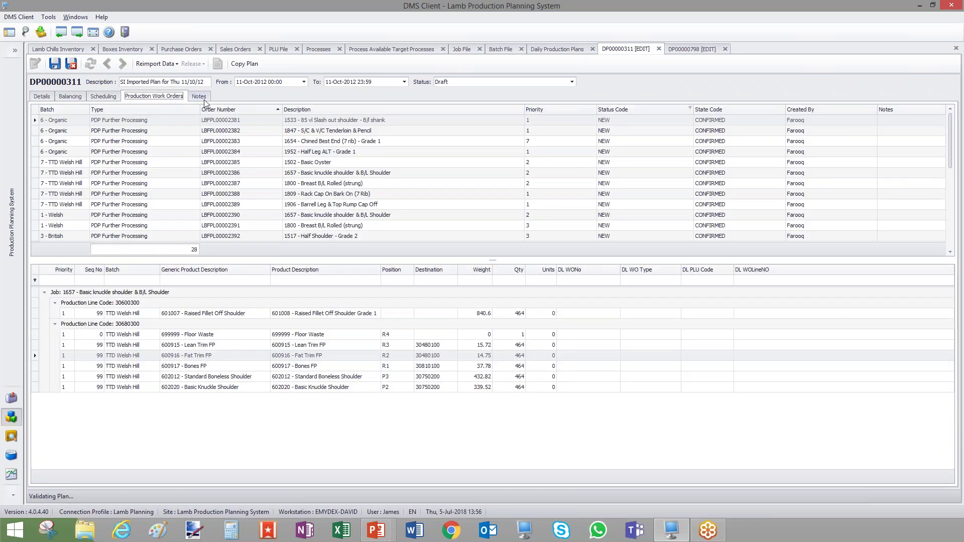
{"action": "left_click", "coordinate": [200, 97]}
{"action": "left_click", "coordinate": [181, 98]}
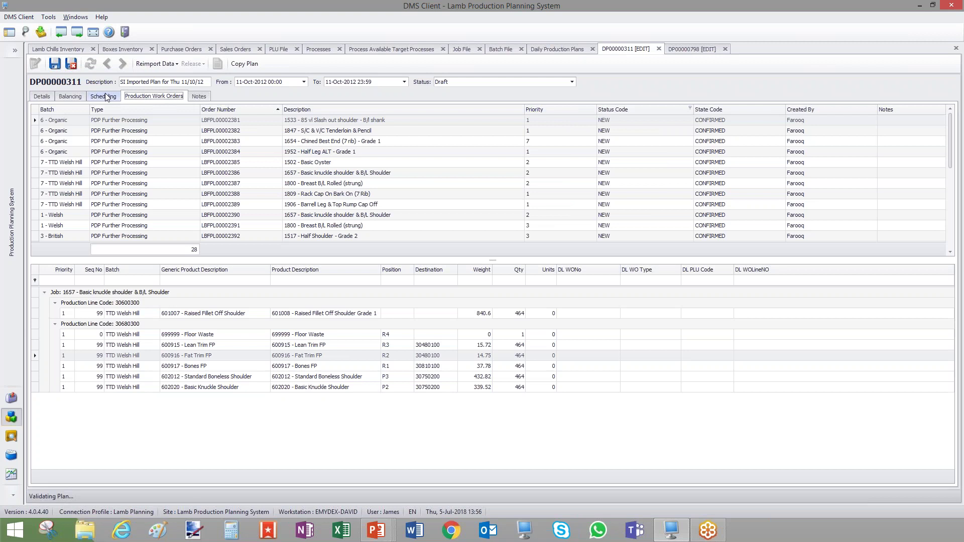